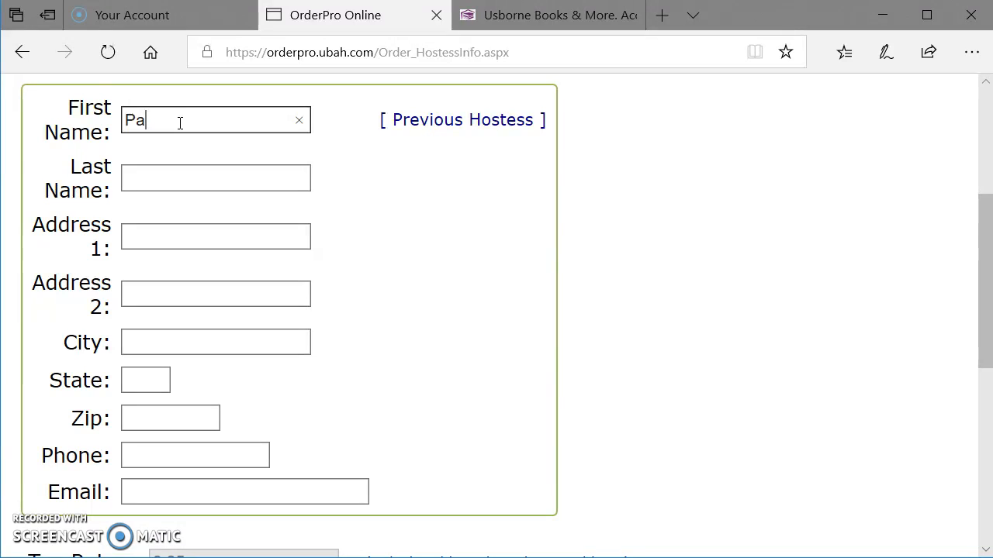
# Step: Enter "Pajama" as the hostess first name and "Program" as the last name
pyautogui.press('Tab')
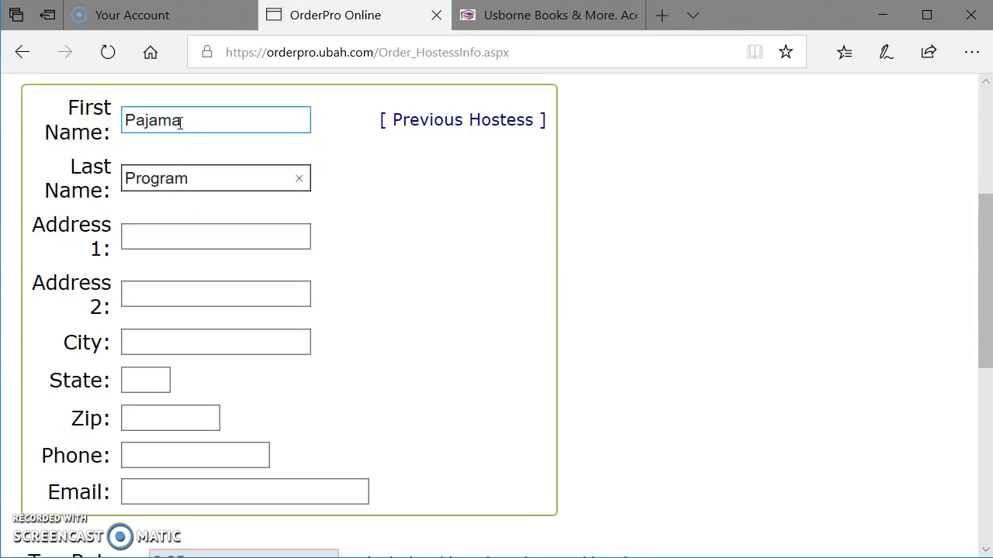
pyautogui.press('Tab')
pyautogui.scroll(3, 210, 127)
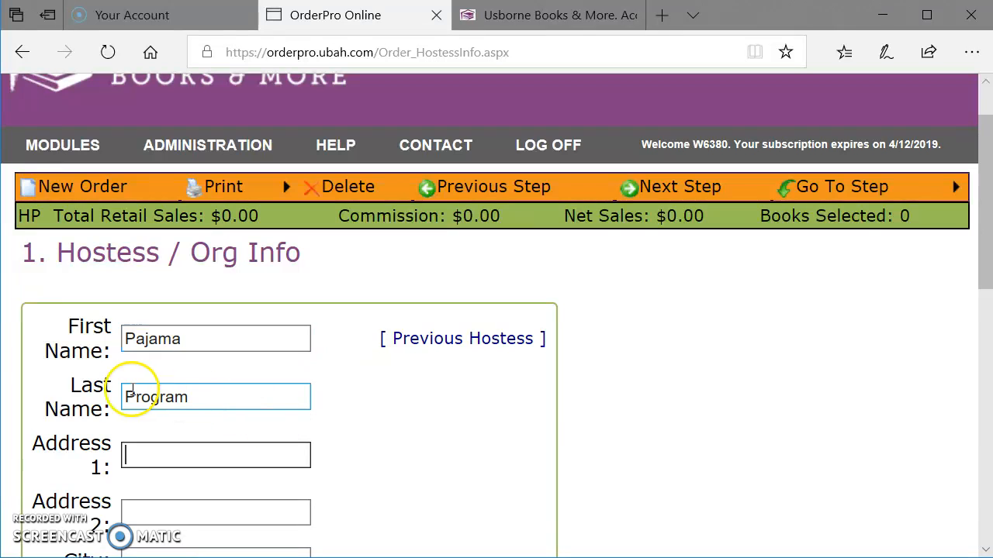
pyautogui.scroll(-1, 166, 412)
pyautogui.click(161, 377)
pyautogui.scroll(-2, 160, 366)
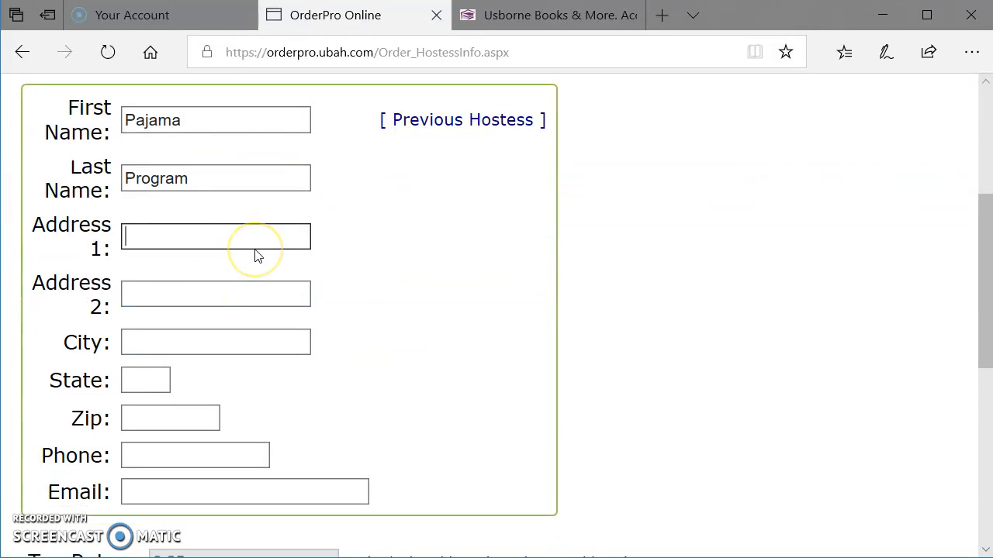
# Step: Fill in the organization's street address, city and state, leaving the second address line empty
pyautogui.write('114 E 39th St')
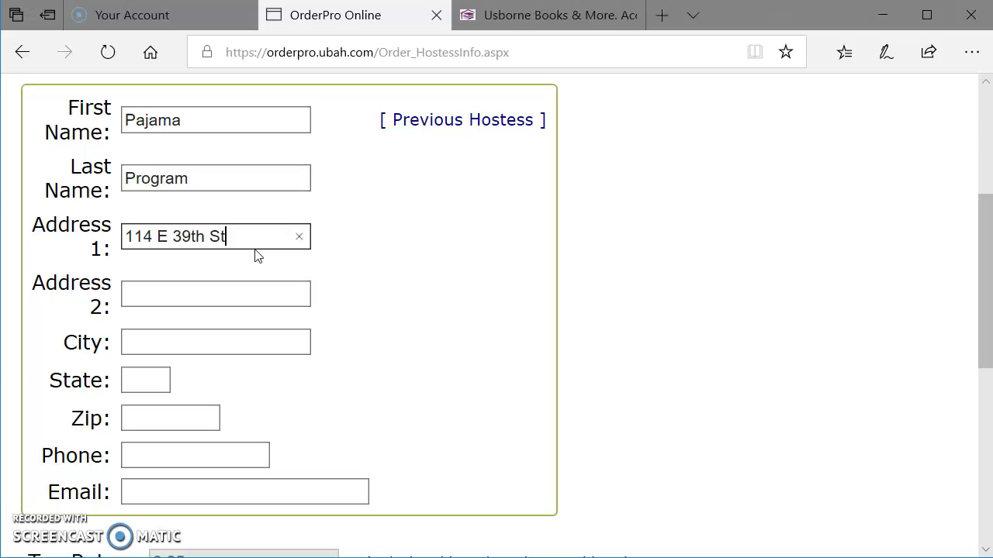
pyautogui.press('Tab')
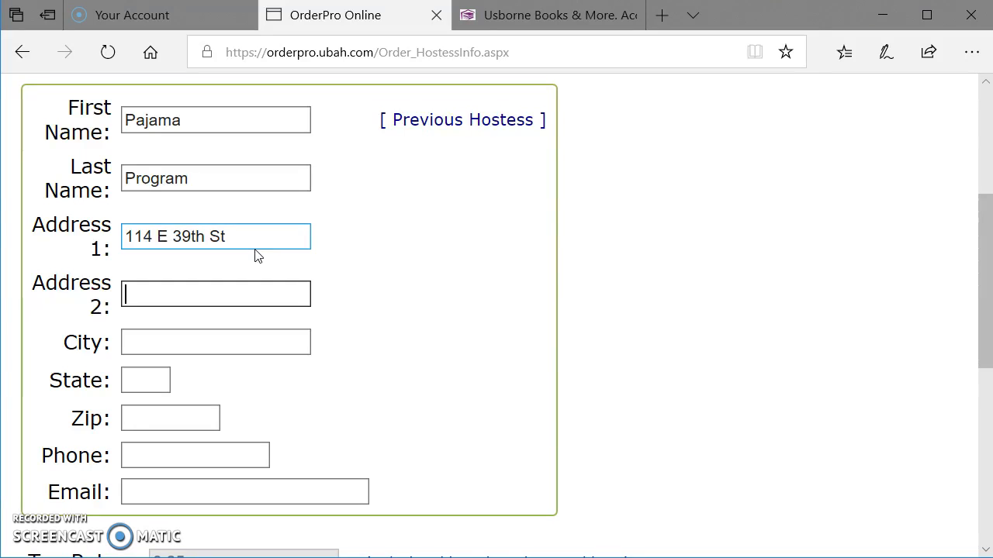
pyautogui.press('Tab')
pyautogui.write('N')
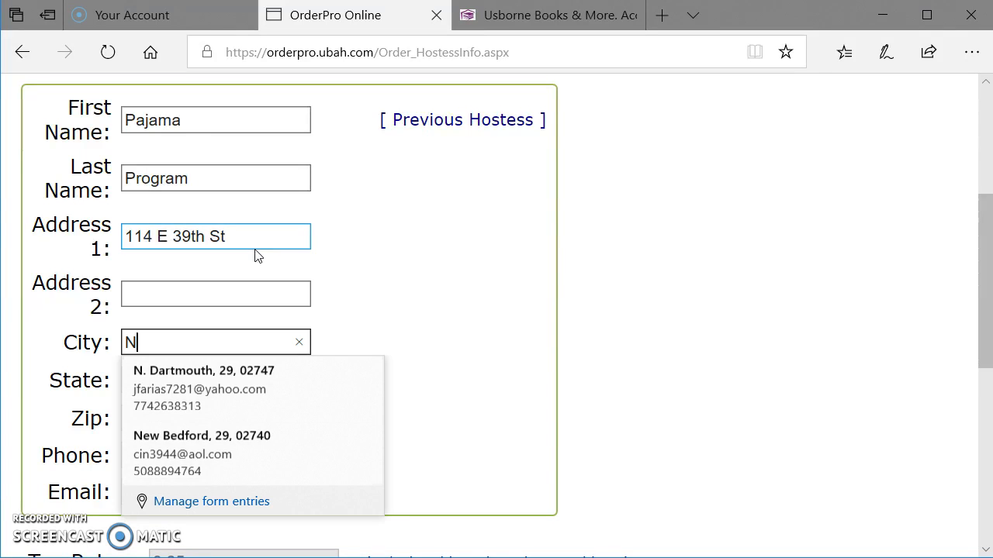
pyautogui.write('ew York')
pyautogui.press('Tab')
pyautogui.write('N')
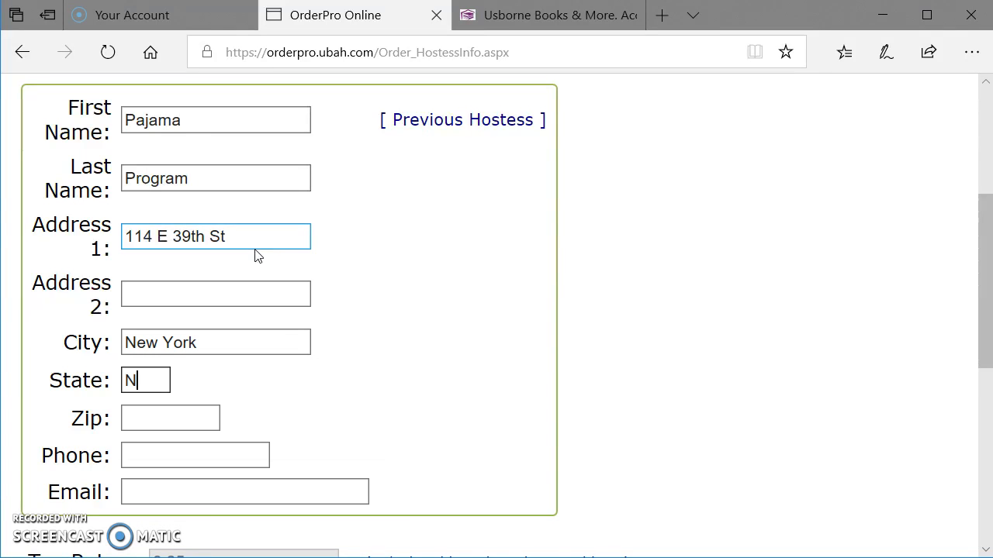
pyautogui.write('Y')
pyautogui.press('Tab')
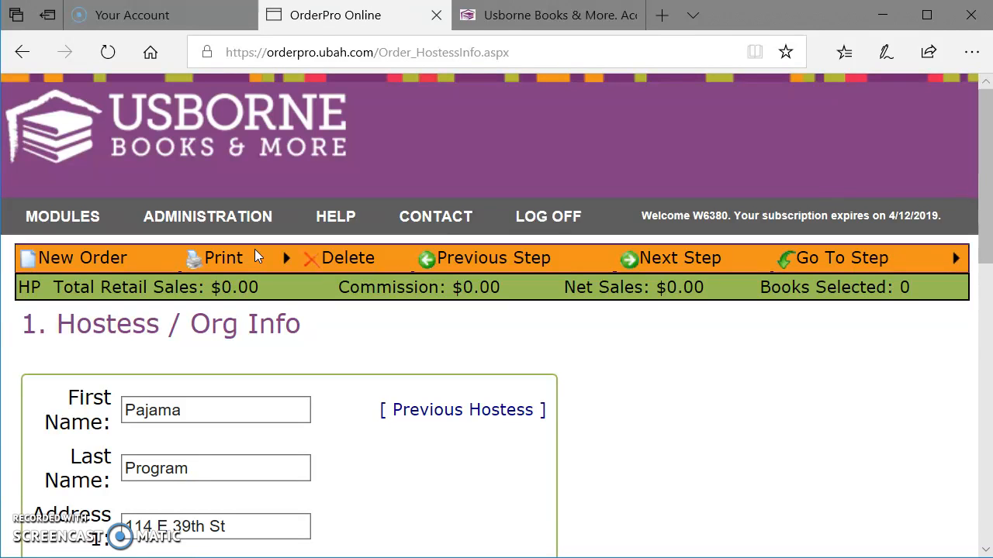
# Step: Enter the ZIP code of the organization's address
pyautogui.scroll(-6, 288, 280)
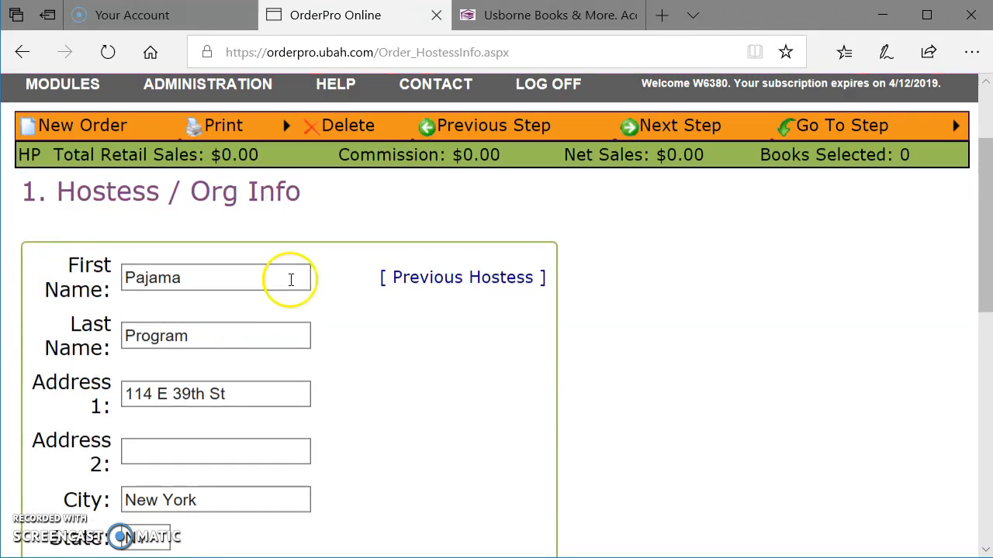
pyautogui.click(199, 206)
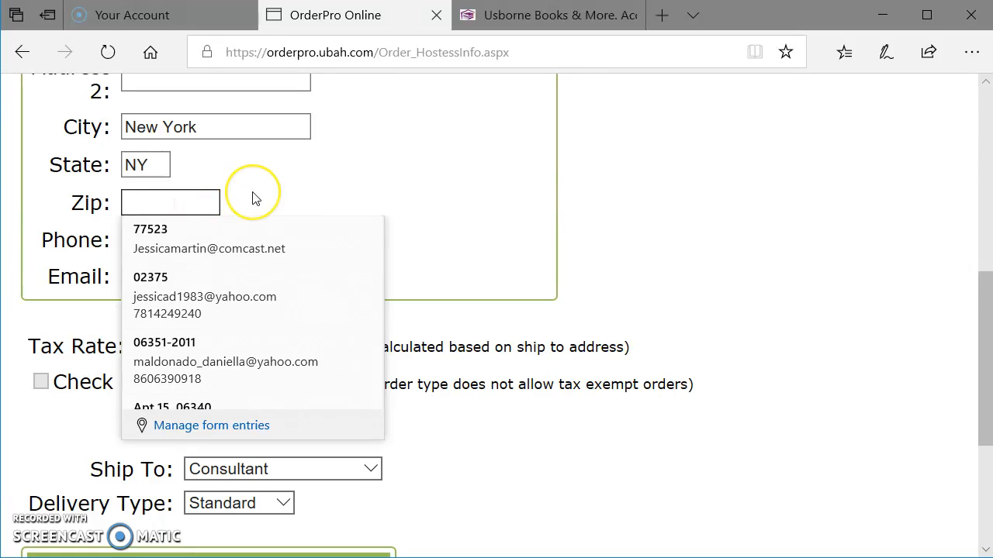
pyautogui.write('10016')
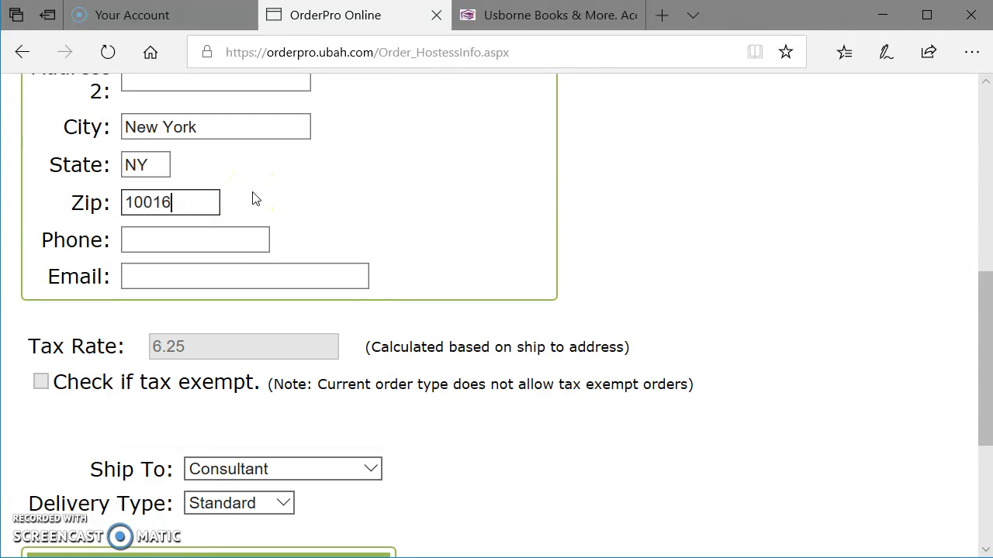
pyautogui.press('Tab')
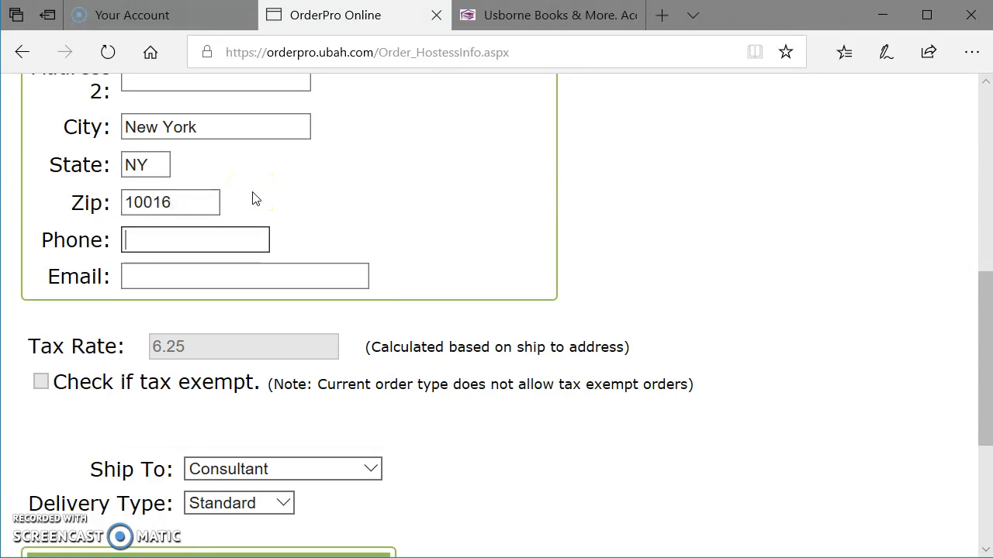
# Step: Fill in the contact's phone number and e-mail from the matching saved form entry
pyautogui.click(252, 206)
pyautogui.write('781')
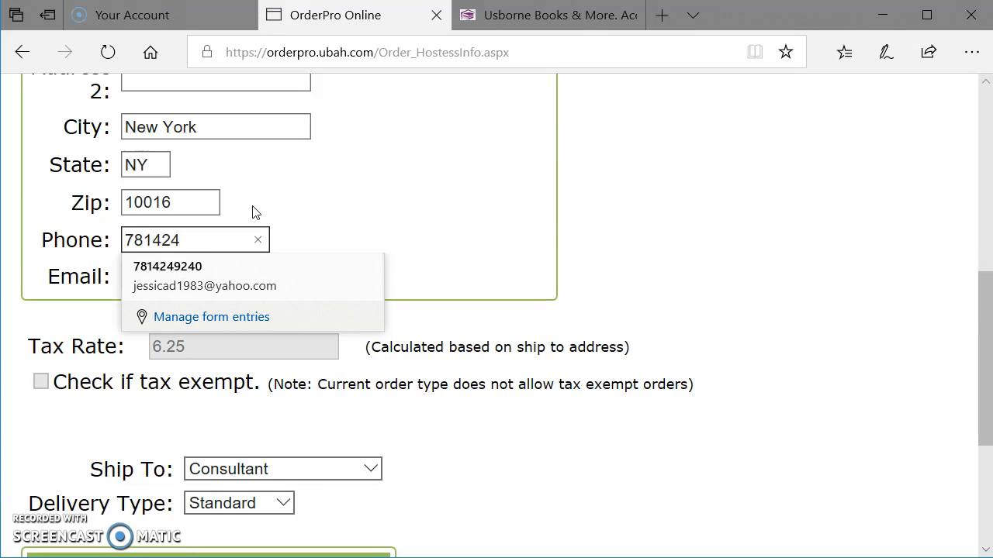
pyautogui.write('424')
pyautogui.press('Down')
pyautogui.press('Return')
pyautogui.scroll(-1, 256, 212)
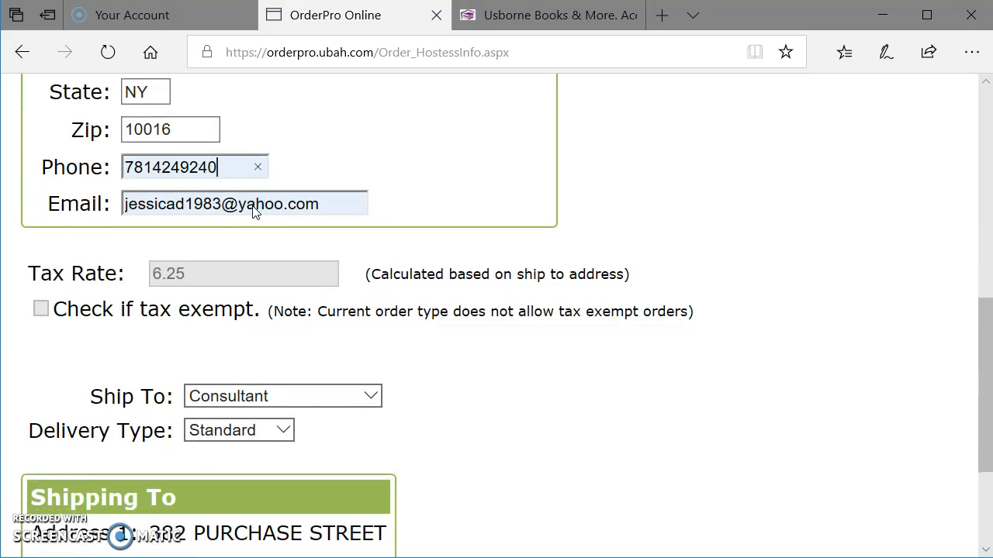
pyautogui.scroll(2, 242, 207)
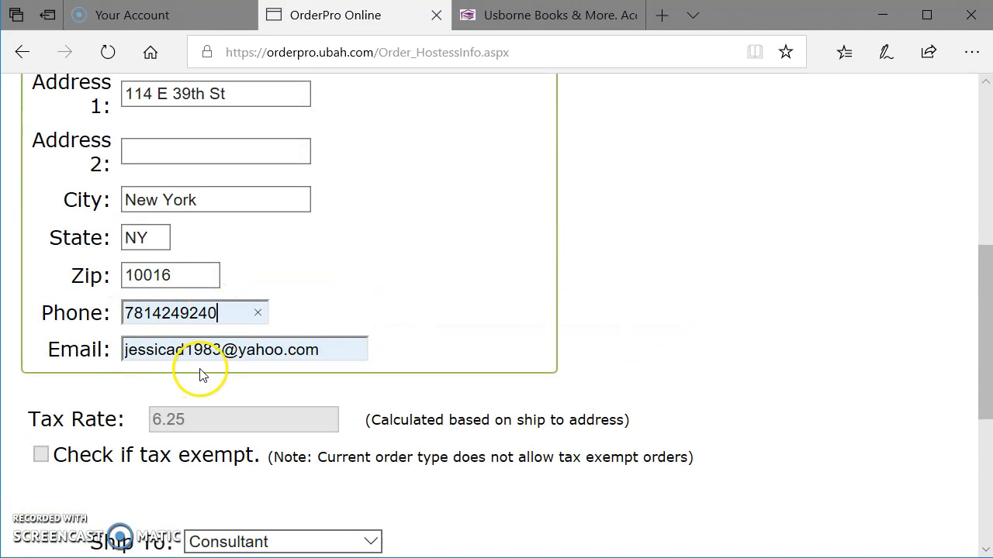
pyautogui.scroll(-2, 325, 317)
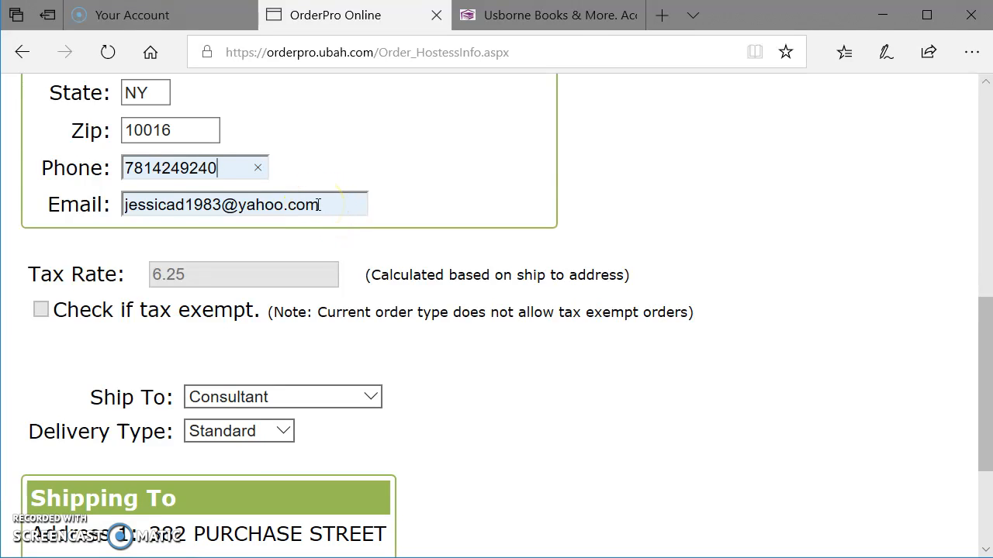
pyautogui.scroll(5, 333, 212)
pyautogui.scroll(-2, 341, 221)
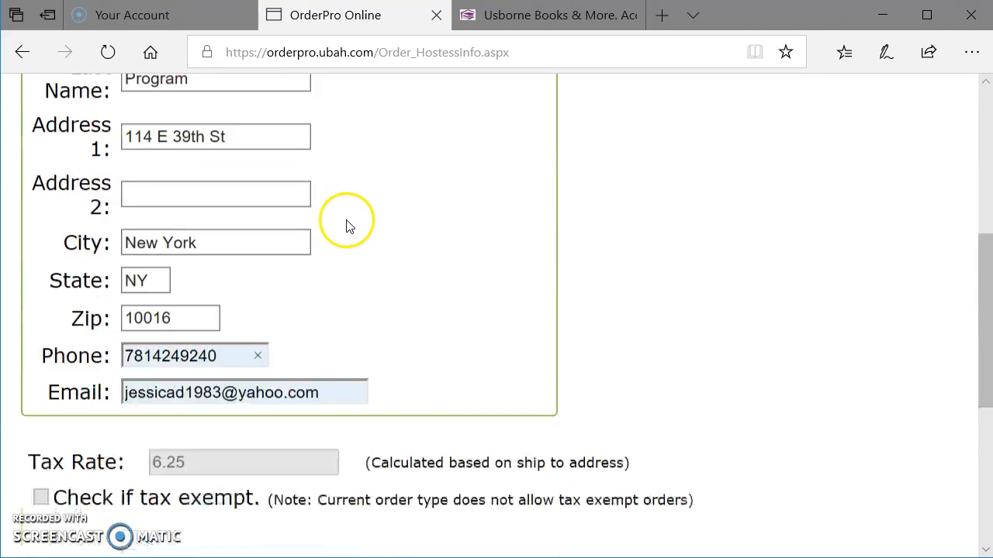
# Step: Check the available Ship To choices and keep Consultant as the shipping recipient
pyautogui.scroll(-4, 347, 225)
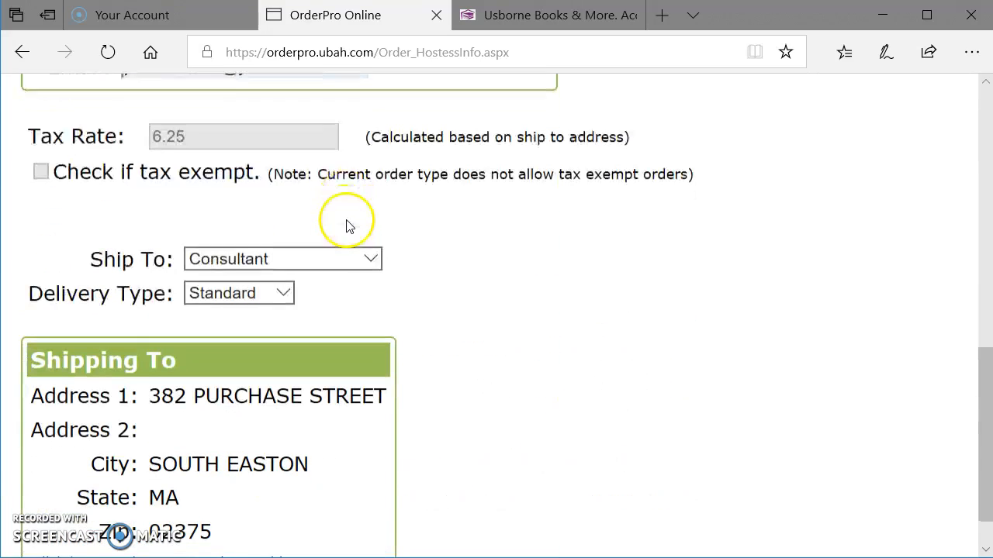
pyautogui.click(260, 266)
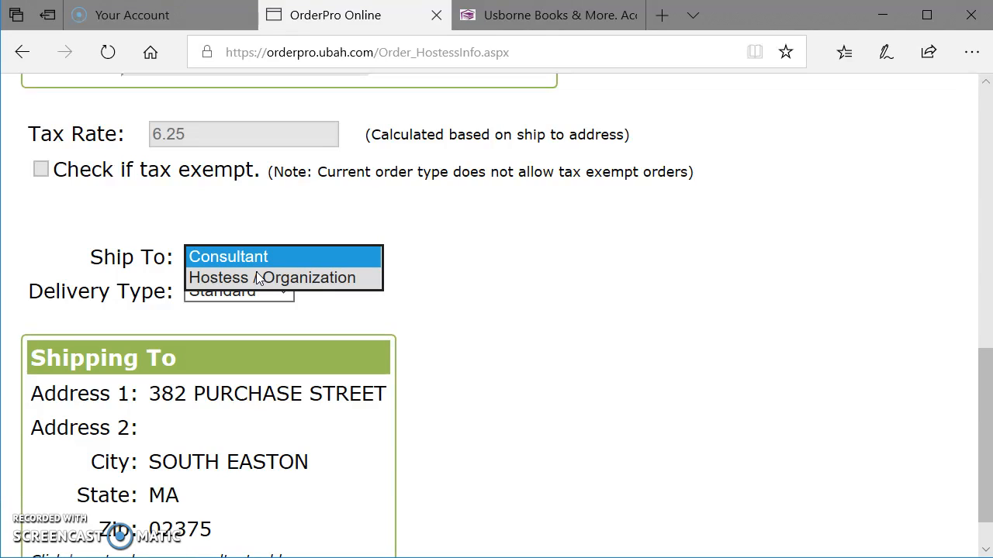
pyautogui.click(303, 226)
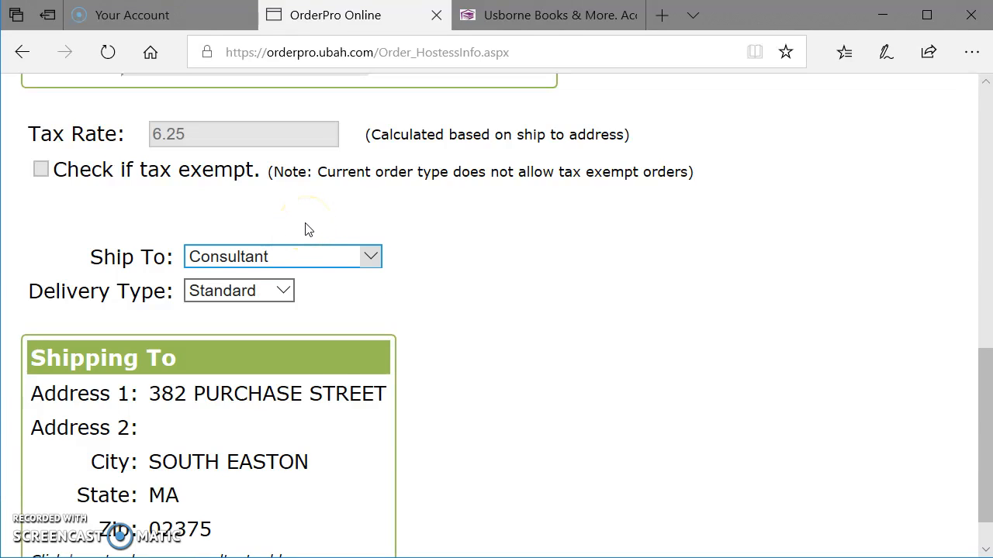
pyautogui.click(340, 333)
# Step: Review the shipping address and hostess details, and proceed to the Order Type page
pyautogui.scroll(-1, 479, 336)
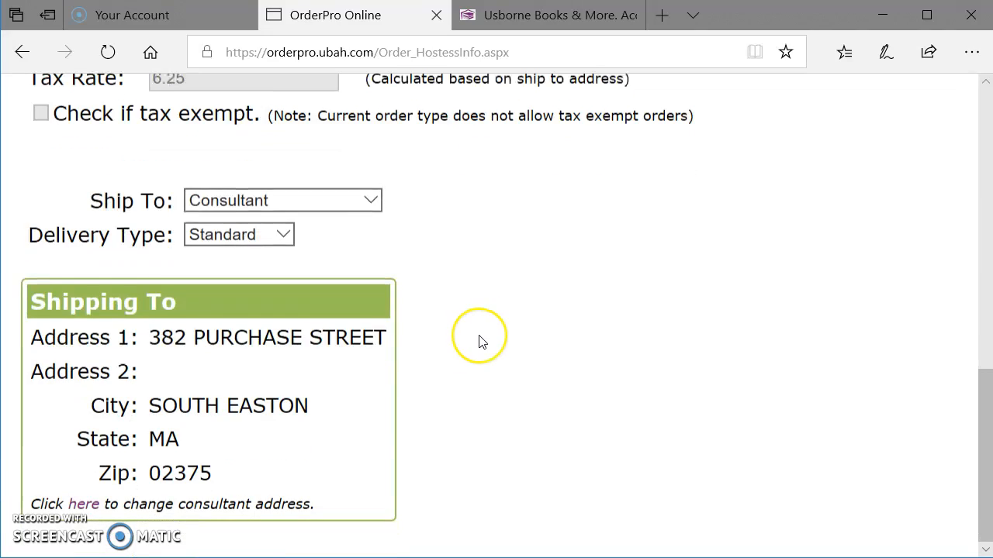
pyautogui.scroll(2, 434, 357)
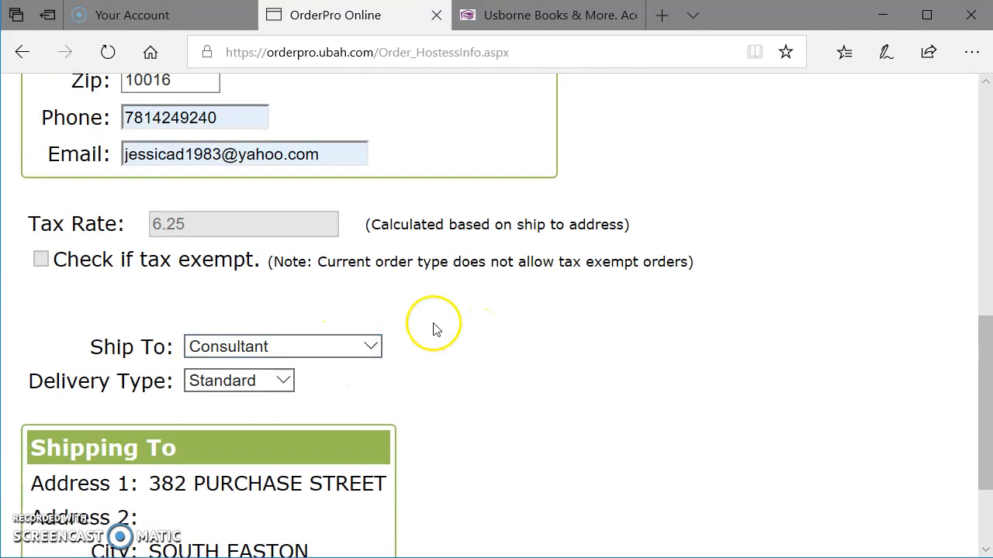
pyautogui.scroll(6, 618, 310)
pyautogui.scroll(-6, 476, 336)
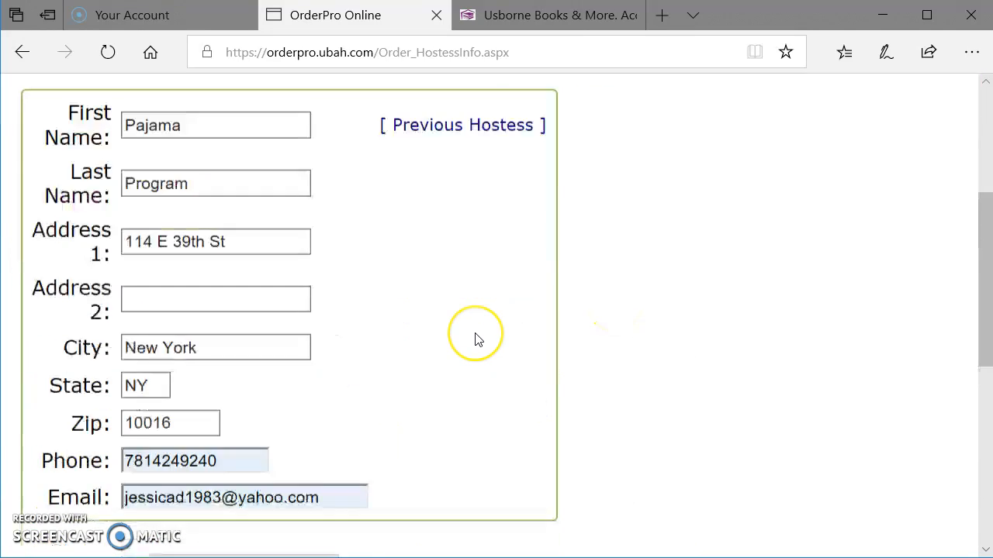
pyautogui.scroll(6, 476, 336)
pyautogui.click(649, 266)
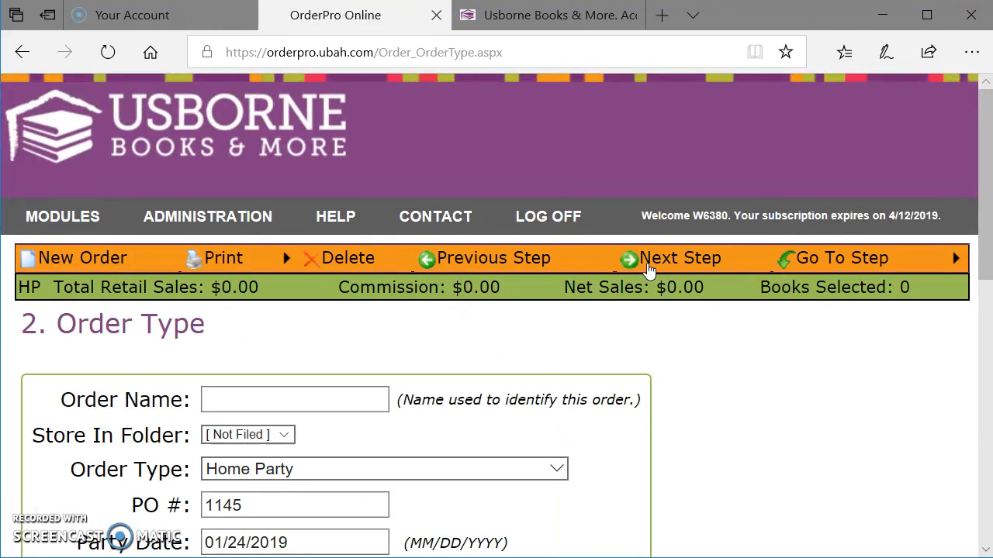
# Step: Name the order "Pajama Program"
pyautogui.scroll(-2, 491, 281)
pyautogui.click(338, 251)
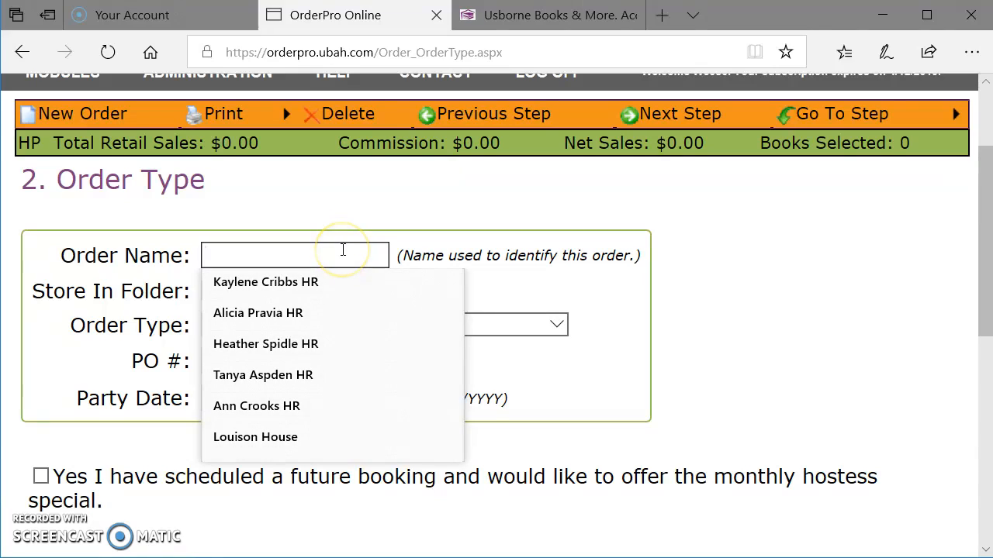
pyautogui.write('Pajam')
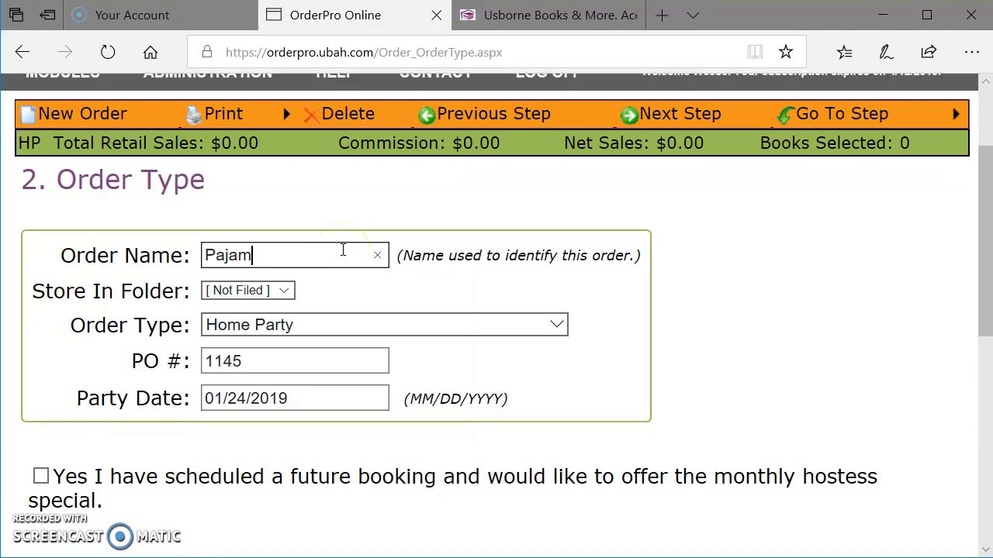
pyautogui.write('a Pro')
pyautogui.press('BackSpace')
pyautogui.write('rogra')
pyautogui.press('Tab')
pyautogui.press('Tab')
# Step: Try the Book Fair order type and examine its school link and processing options
pyautogui.scroll(-2, 326, 303)
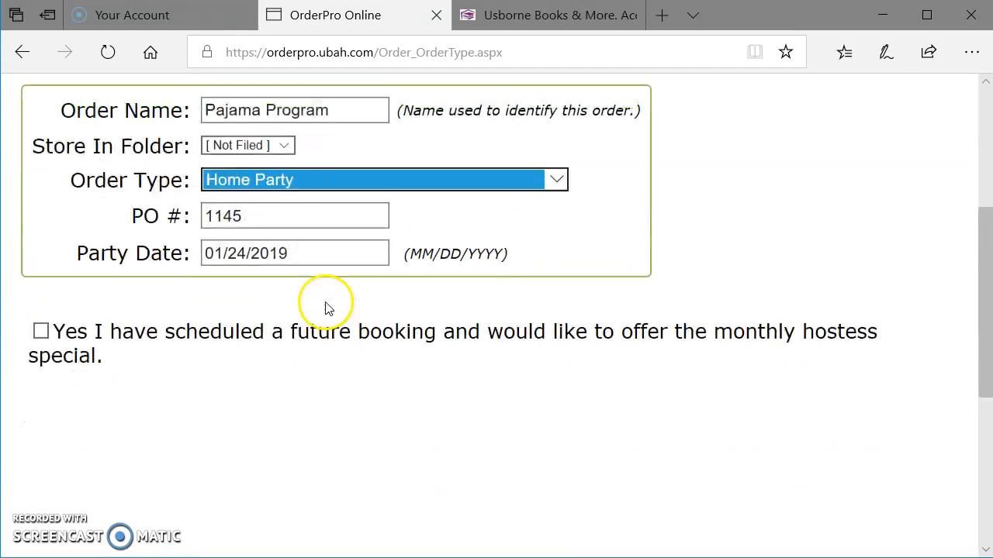
pyautogui.click(304, 188)
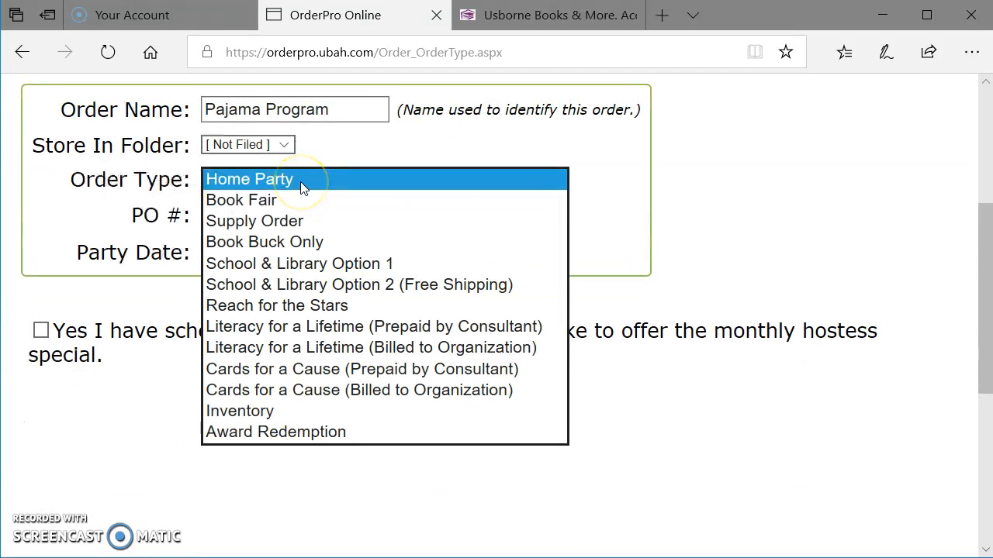
pyautogui.click(261, 204)
pyautogui.moveTo(262, 214)
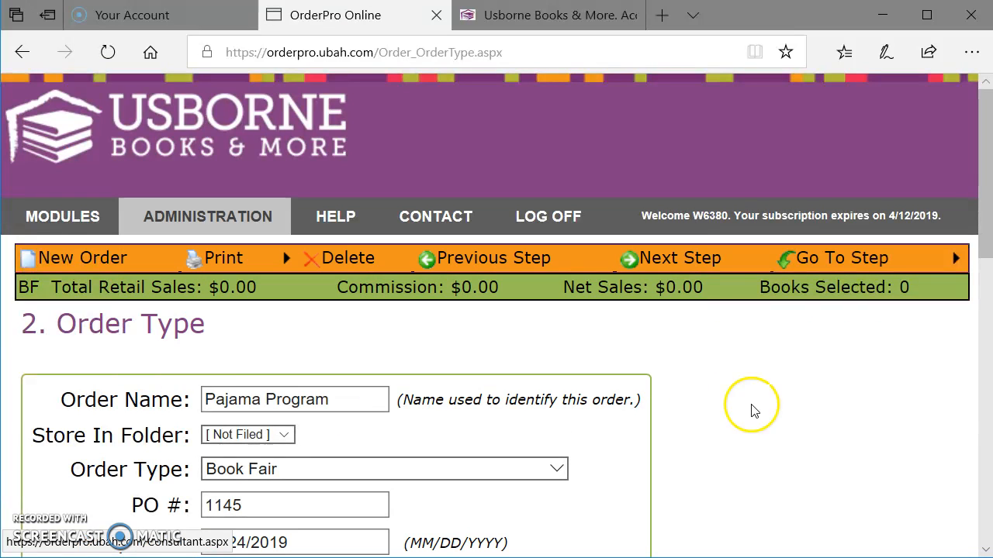
pyautogui.scroll(-5, 749, 410)
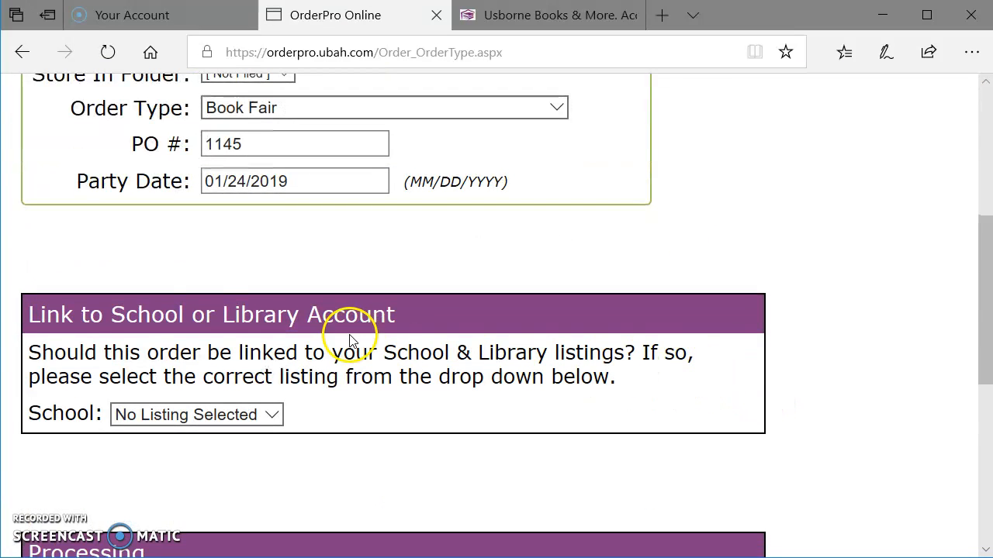
pyautogui.scroll(-2, 239, 403)
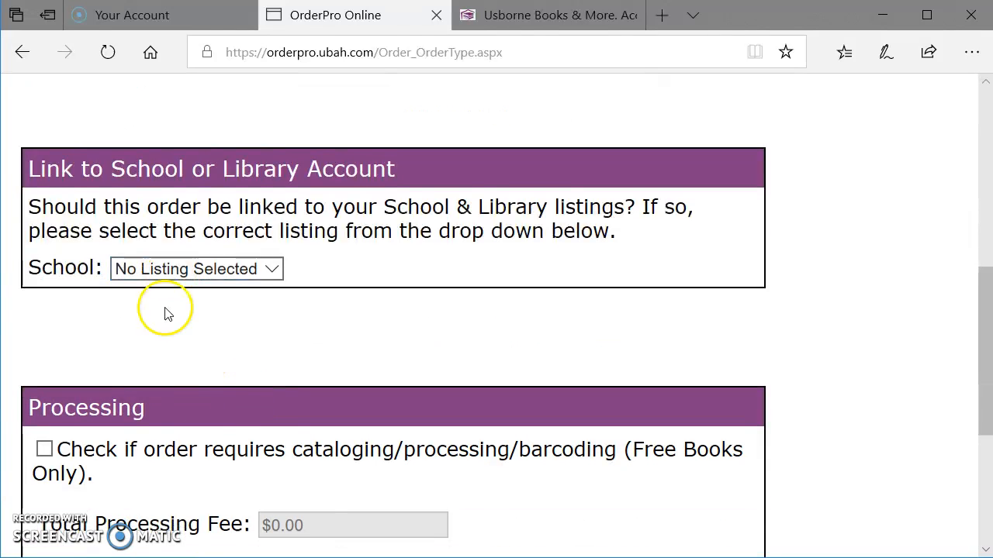
pyautogui.scroll(6, 210, 256)
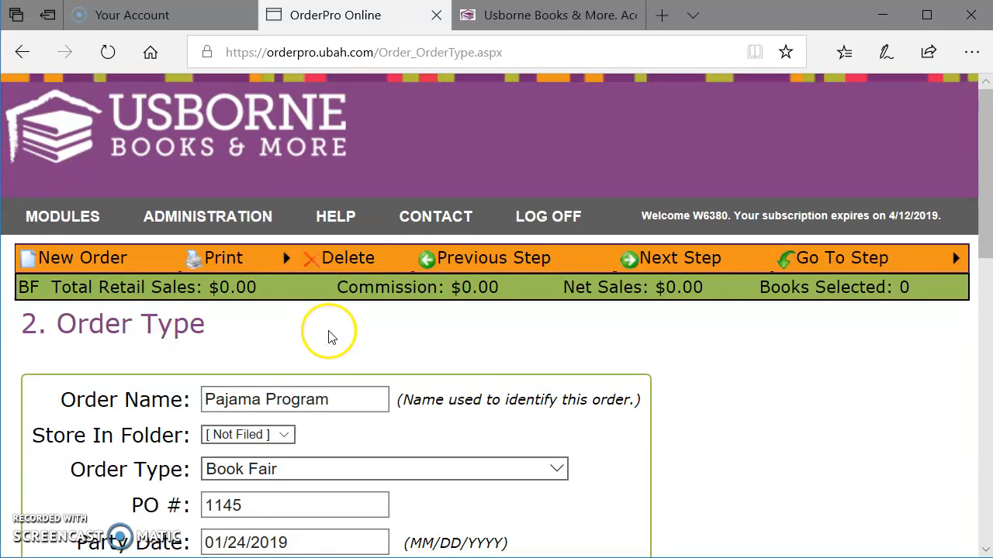
# Step: Set the order type back to Home Party on the Order Type page
pyautogui.click(454, 258)
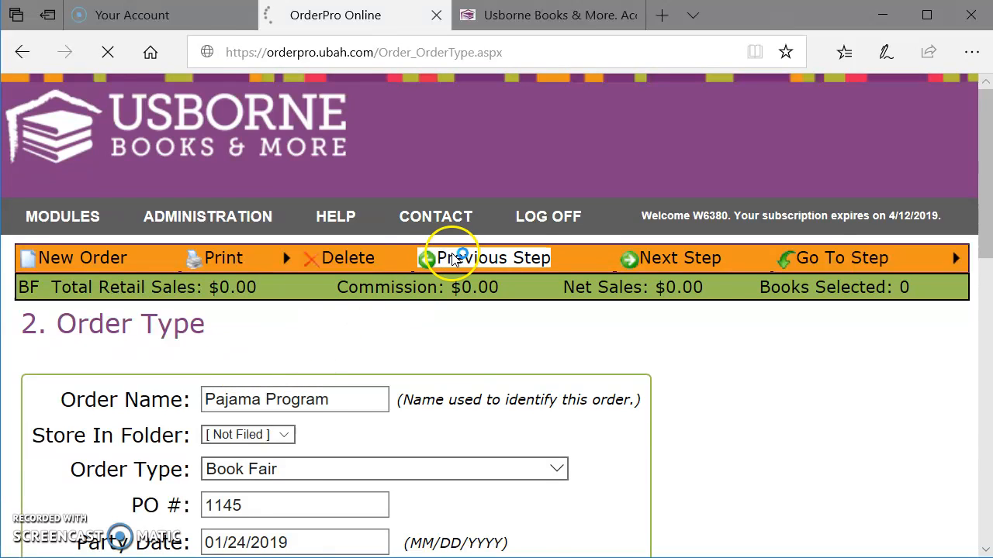
pyautogui.click(665, 260)
pyautogui.scroll(-1, 427, 359)
pyautogui.click(244, 397)
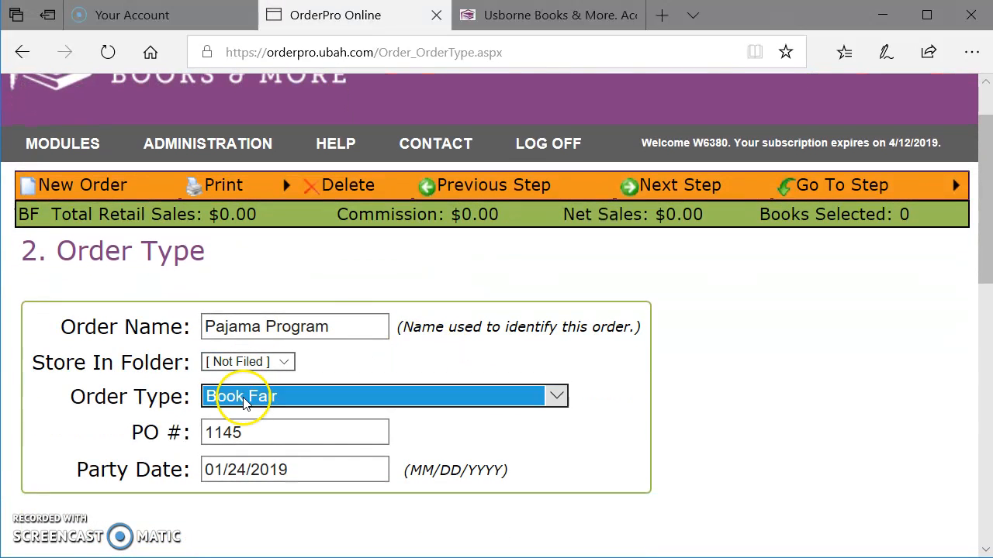
pyautogui.click(243, 208)
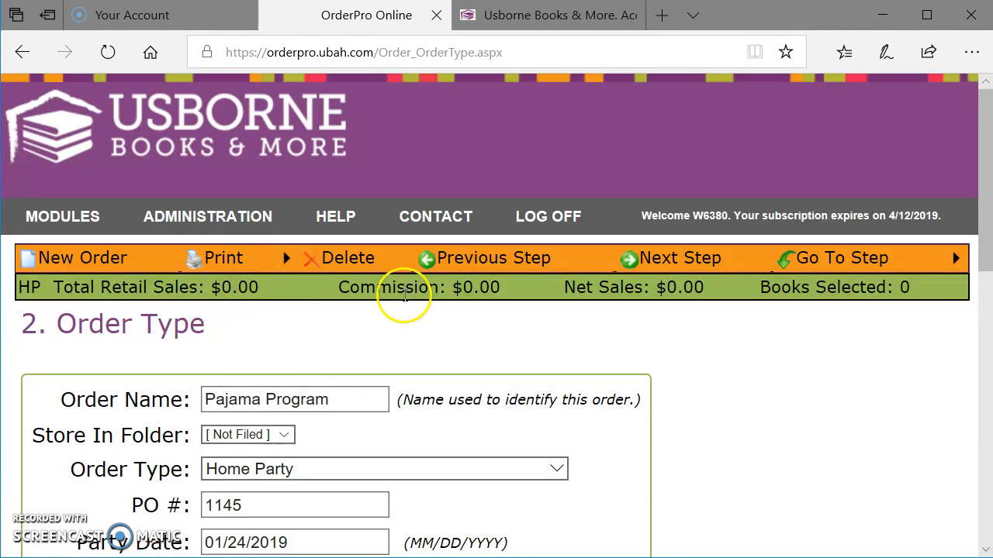
# Step: Return to the Hostess / Org Info page and try to mark the Home Party order as tax exempt
pyautogui.click(472, 252)
pyautogui.scroll(-2, 317, 383)
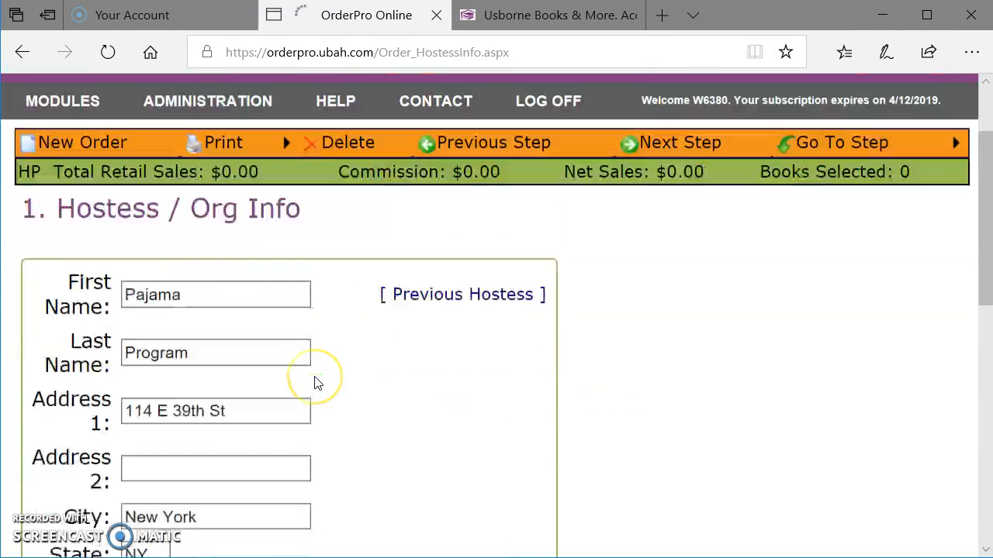
pyautogui.scroll(-7, 317, 383)
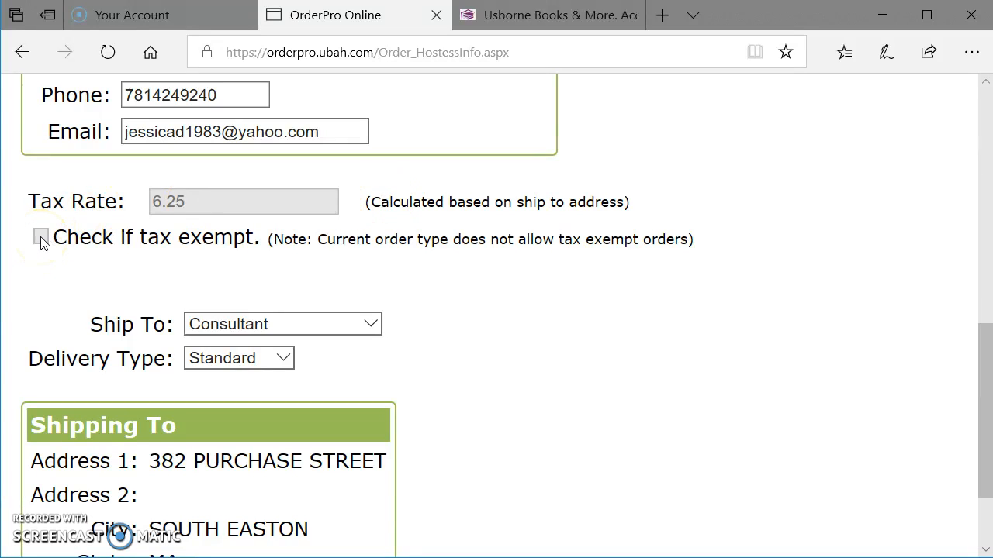
pyautogui.click(42, 241)
pyautogui.scroll(6, 184, 269)
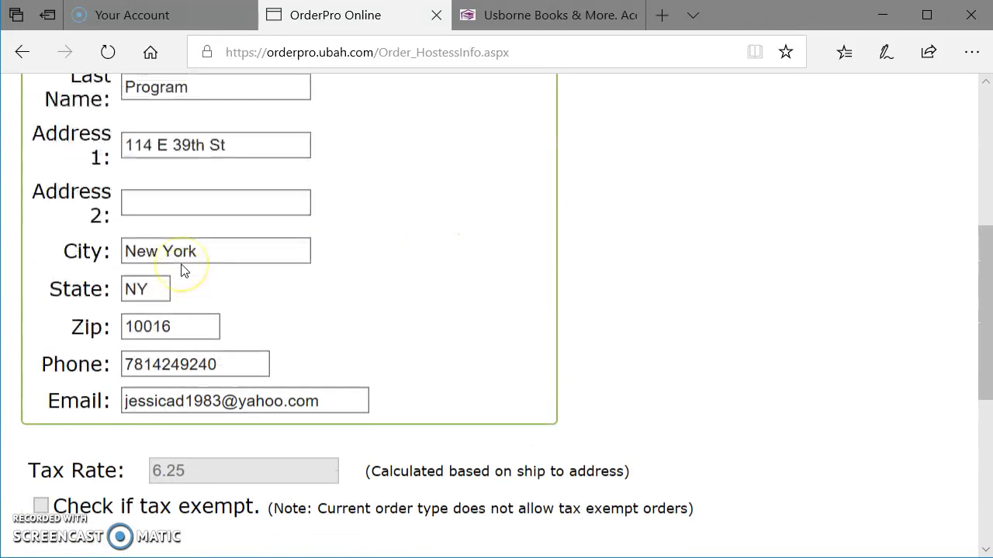
# Step: Proceed to the Order Type page and change the order type to Book Fair
pyautogui.click(659, 131)
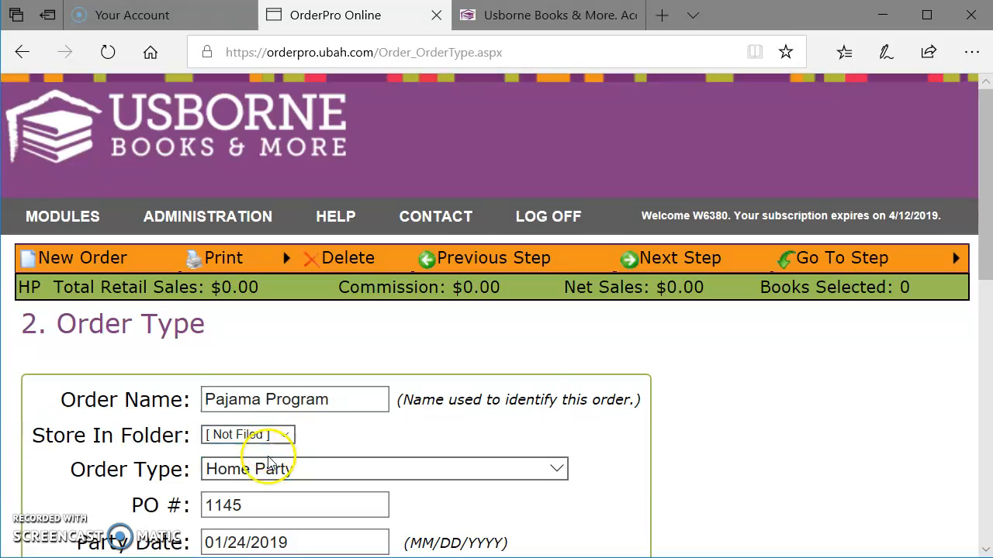
pyautogui.click(262, 469)
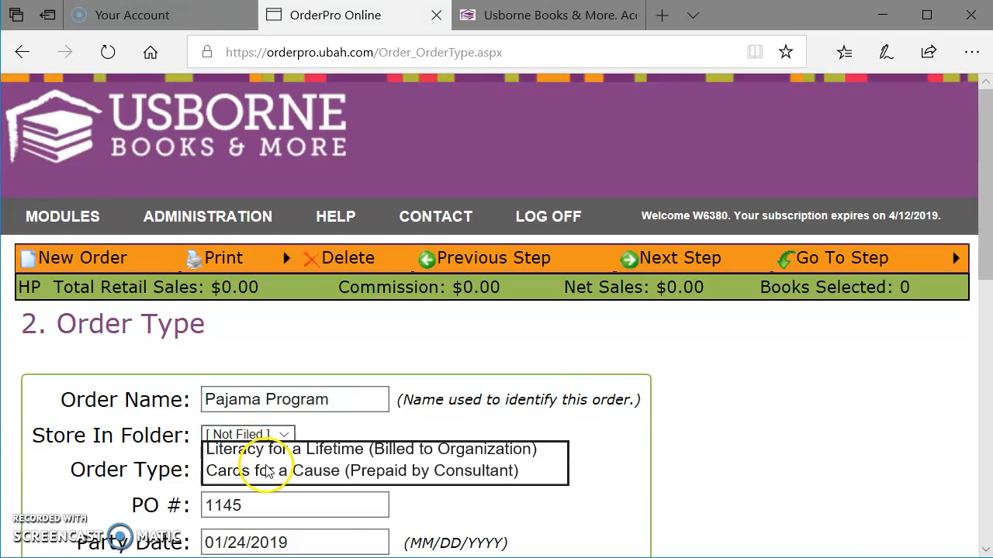
pyautogui.click(249, 302)
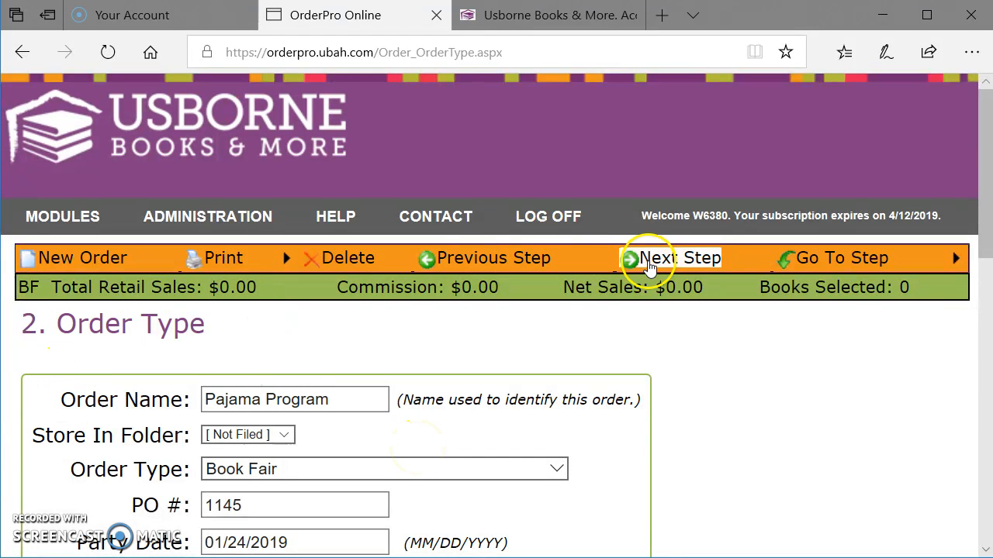
# Step: Go back to the Hostess / Org Info page, mark the order as tax exempt and enter the organization's Tax Exempt ID
pyautogui.click(480, 262)
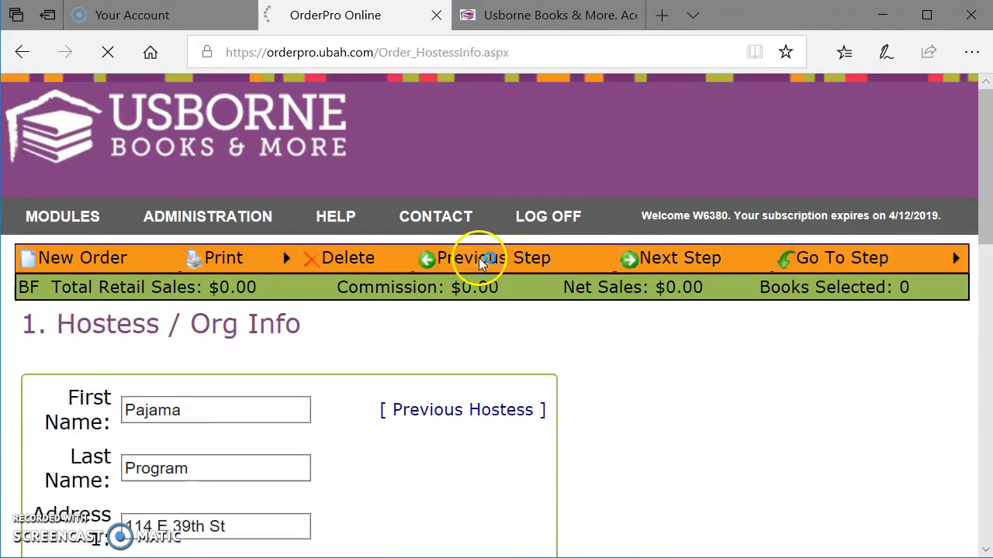
pyautogui.scroll(-10, 381, 410)
pyautogui.click(40, 164)
pyautogui.scroll(-5, 303, 454)
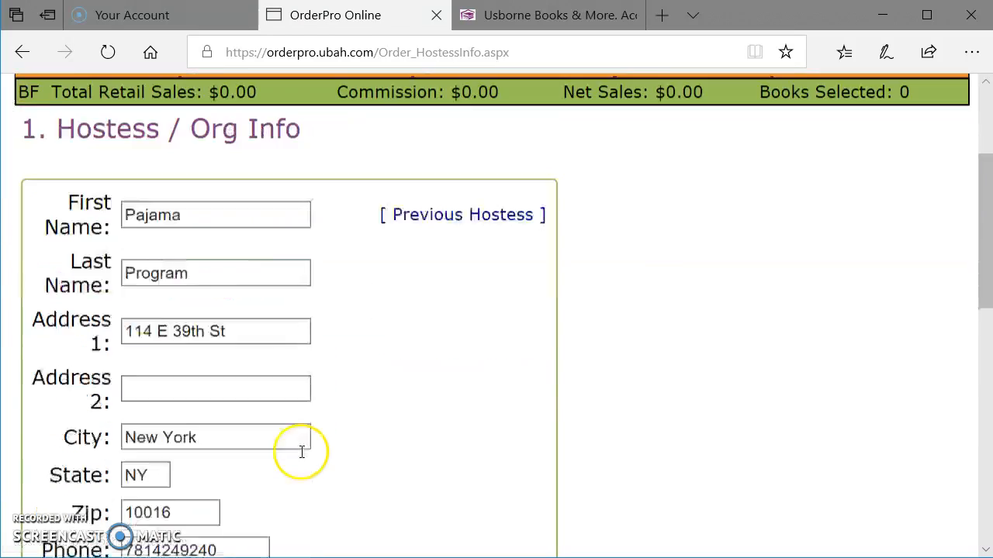
pyautogui.scroll(-2, 233, 407)
pyautogui.click(294, 373)
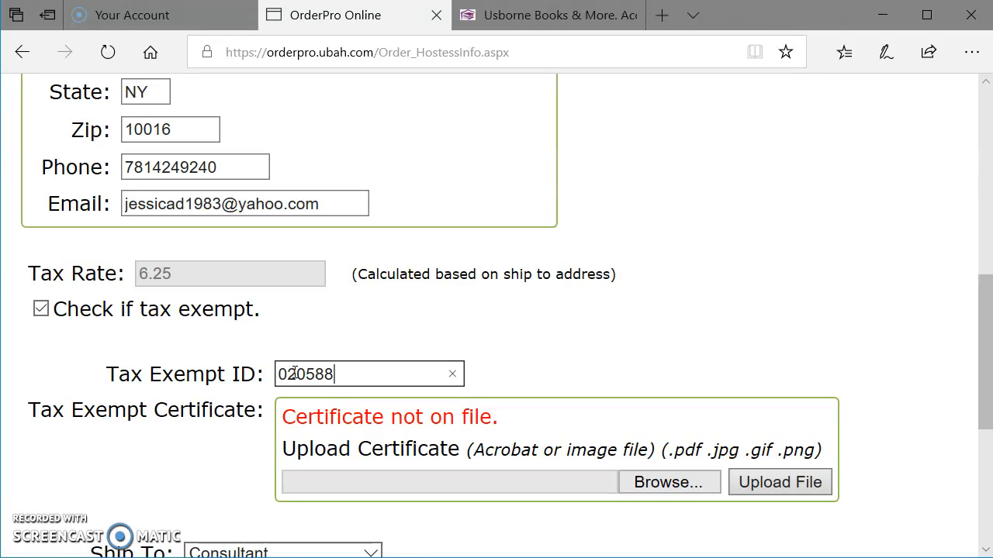
pyautogui.click(443, 476)
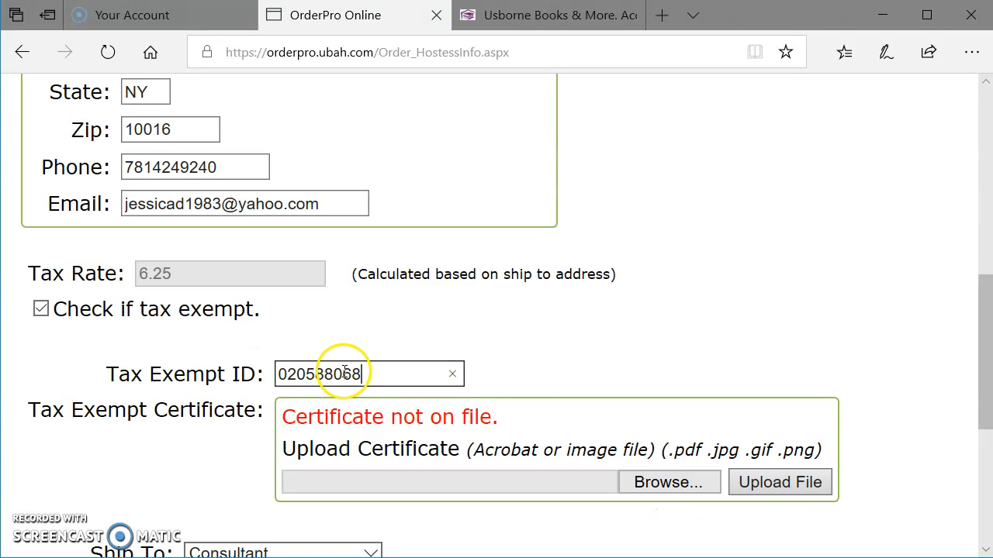
# Step: Advance from the hostess information past the Order Type page to the Select Books page
pyautogui.scroll(7, 348, 372)
pyautogui.scroll(1, 348, 375)
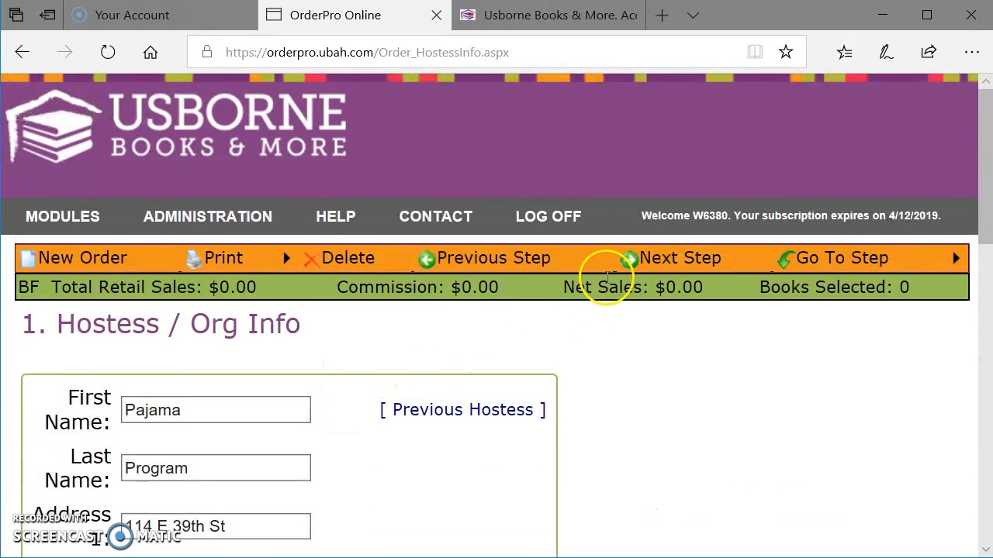
pyautogui.click(638, 265)
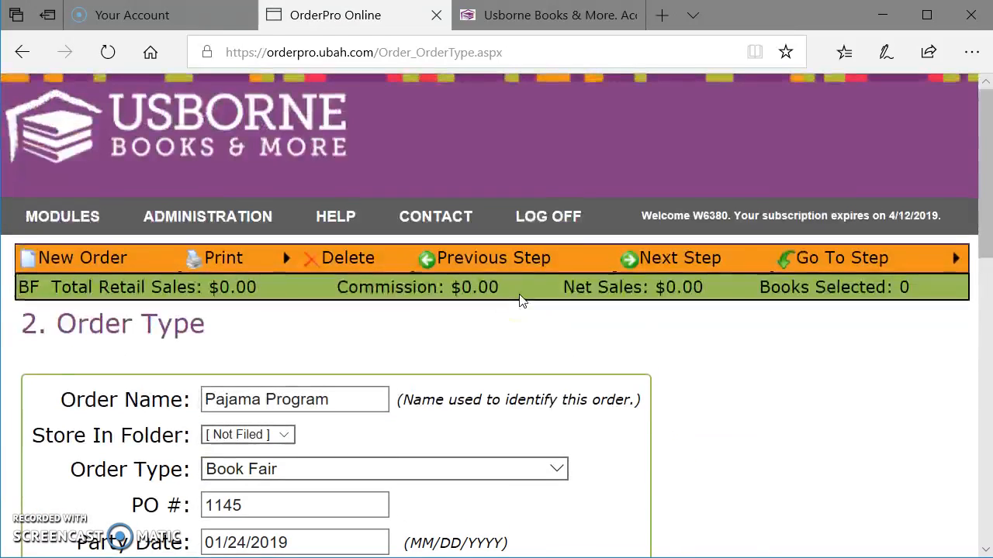
pyautogui.click(634, 257)
# Step: Search the book list for titles that contain "collection"
pyautogui.scroll(-2, 797, 297)
pyautogui.scroll(-3, 266, 317)
pyautogui.click(241, 169)
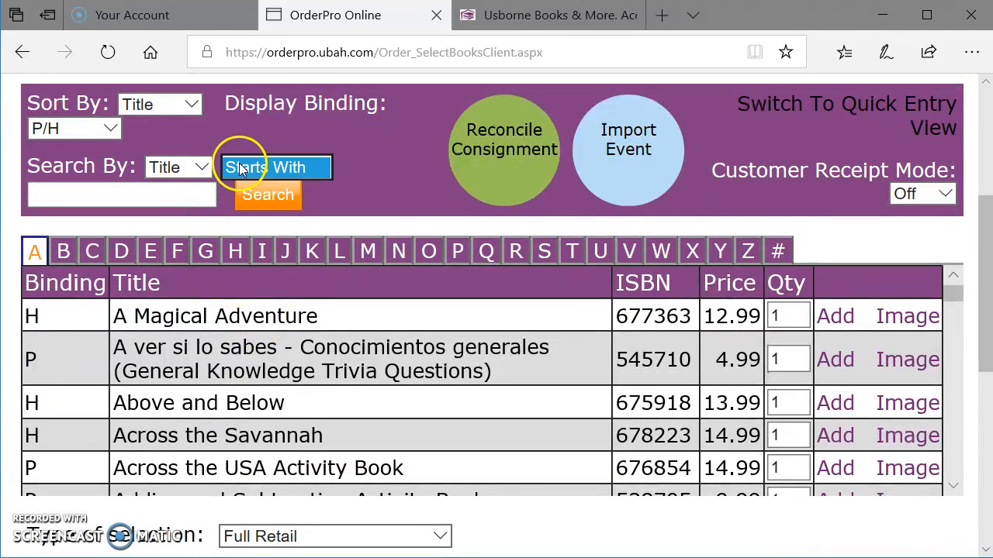
pyautogui.click(241, 169)
pyautogui.click(239, 146)
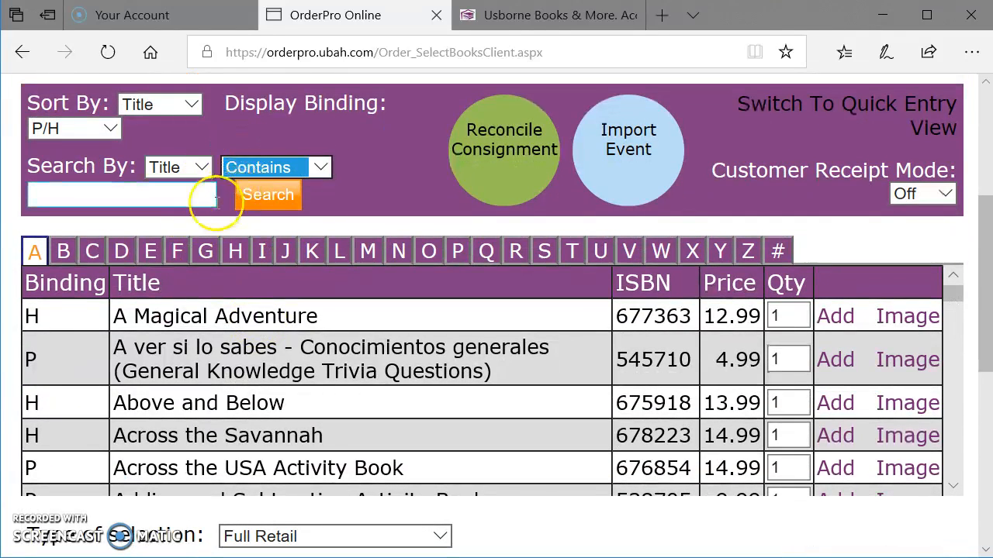
pyautogui.click(164, 196)
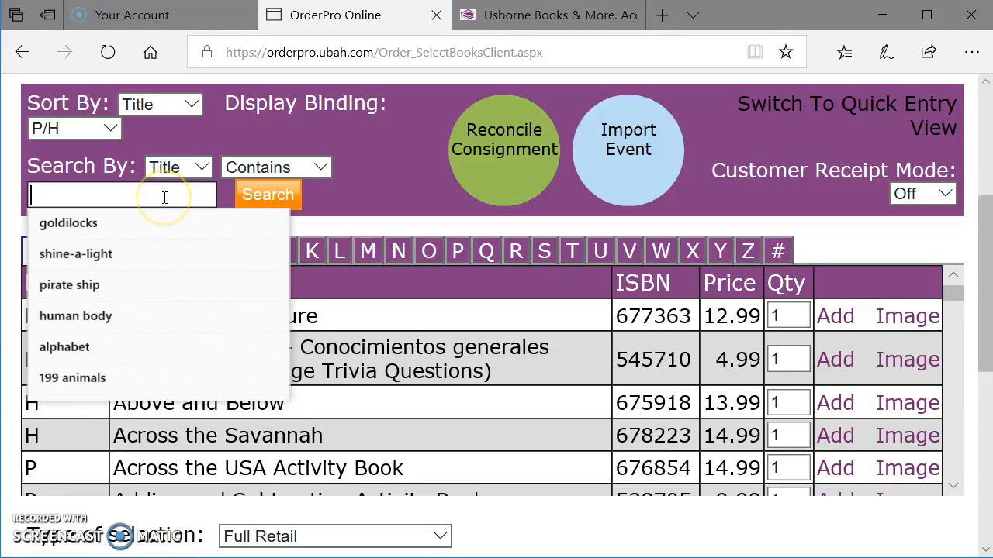
pyautogui.write('collectio')
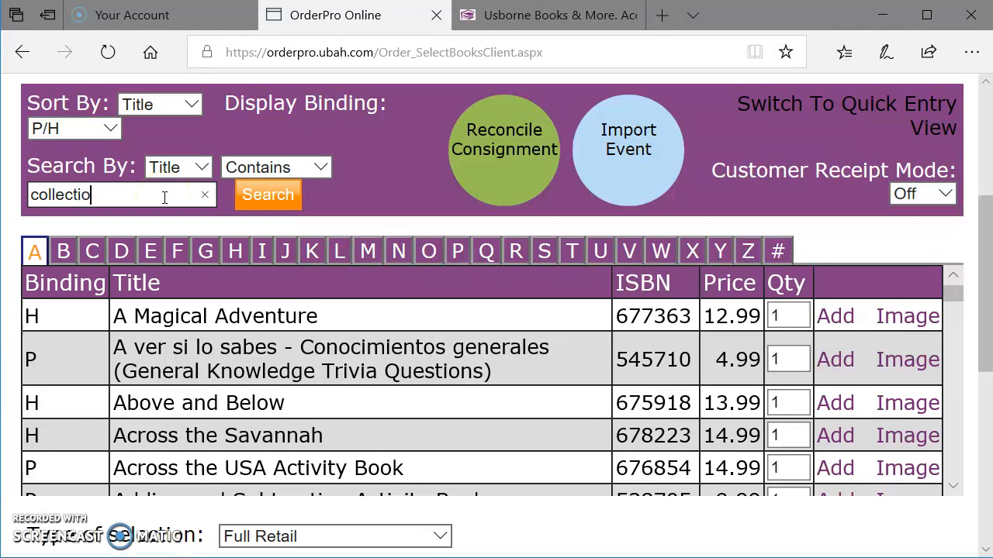
pyautogui.write('n')
pyautogui.press('Return')
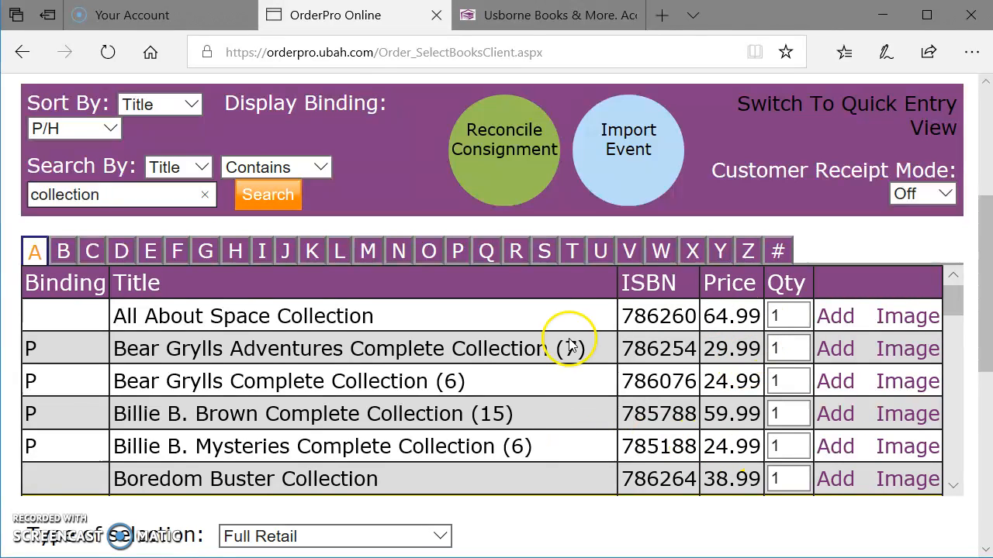
# Step: Add 9 copies of All About Space Collection to the order
pyautogui.moveTo(793, 315); pyautogui.dragTo(751, 314)
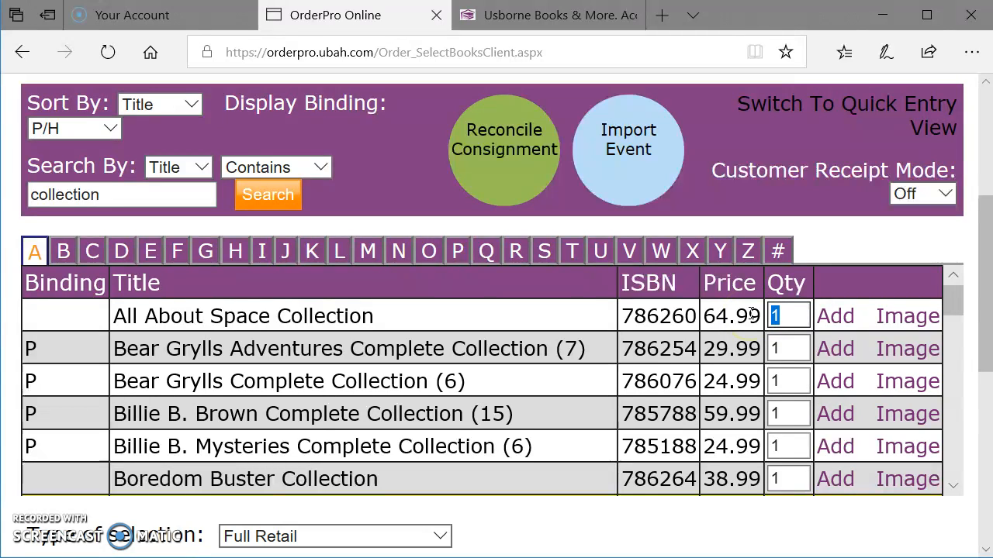
pyautogui.click(834, 316)
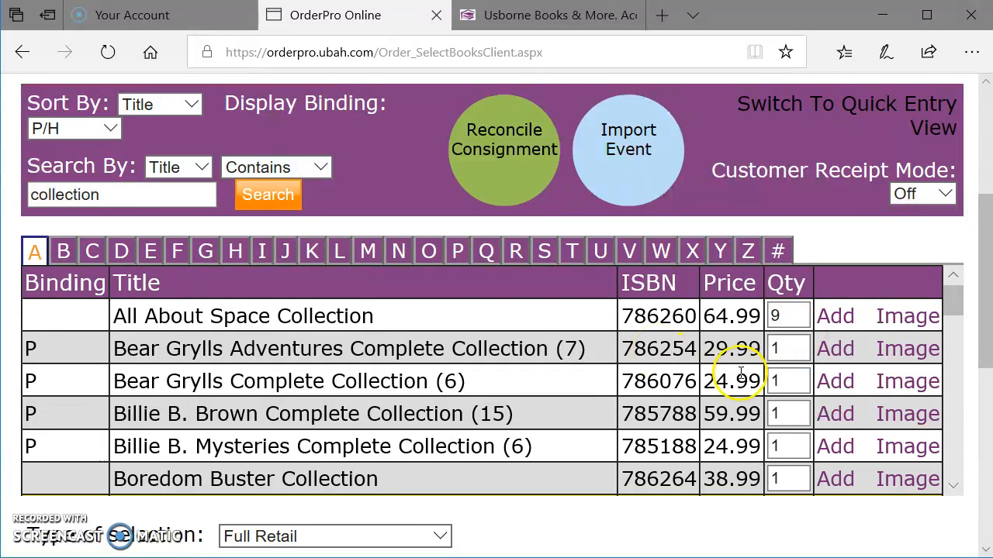
pyautogui.scroll(-3, 939, 402)
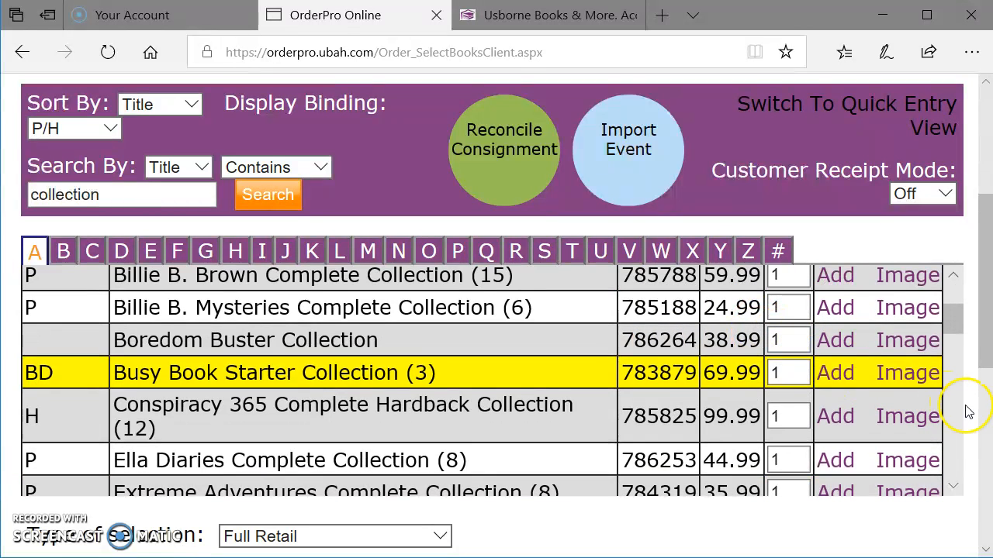
pyautogui.scroll(-5, 967, 411)
pyautogui.scroll(10, 976, 415)
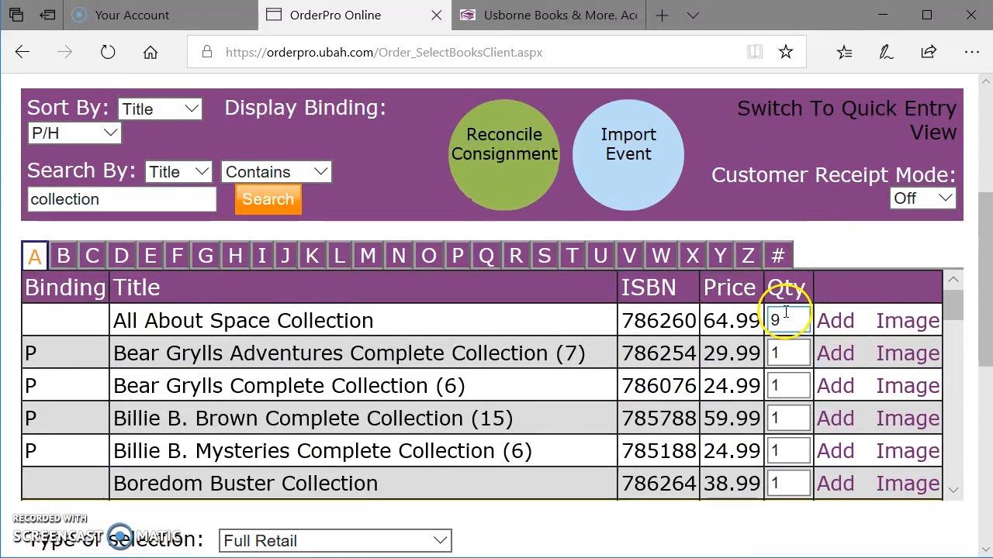
# Step: Add 1 more copy of All About Space Collection and check the Selected Items list
pyautogui.doubleClick(786, 312)
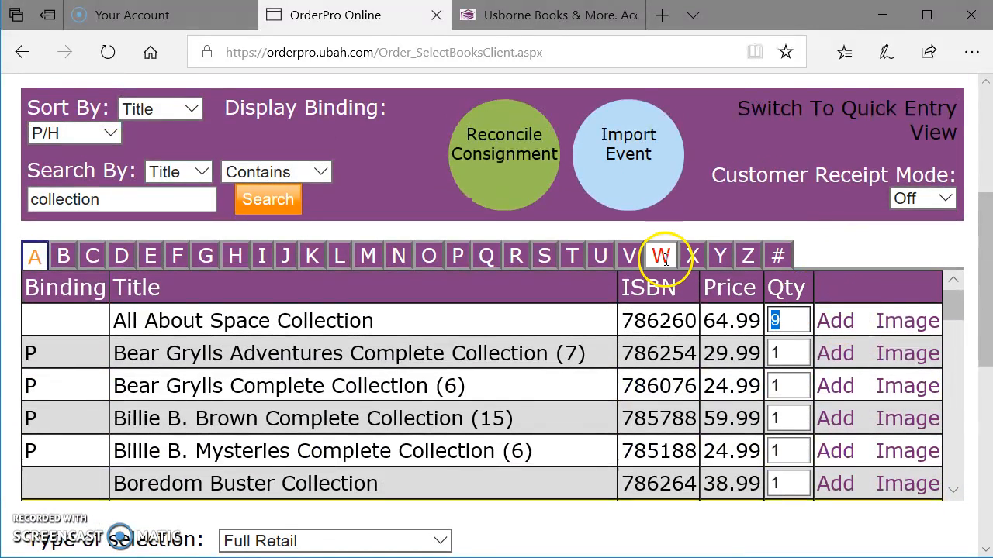
pyautogui.write('1')
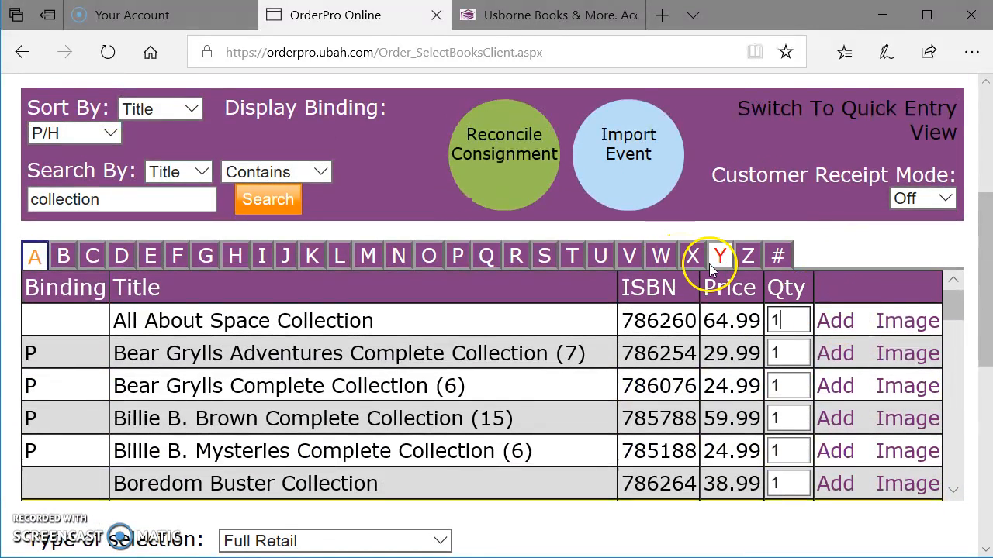
pyautogui.click(827, 325)
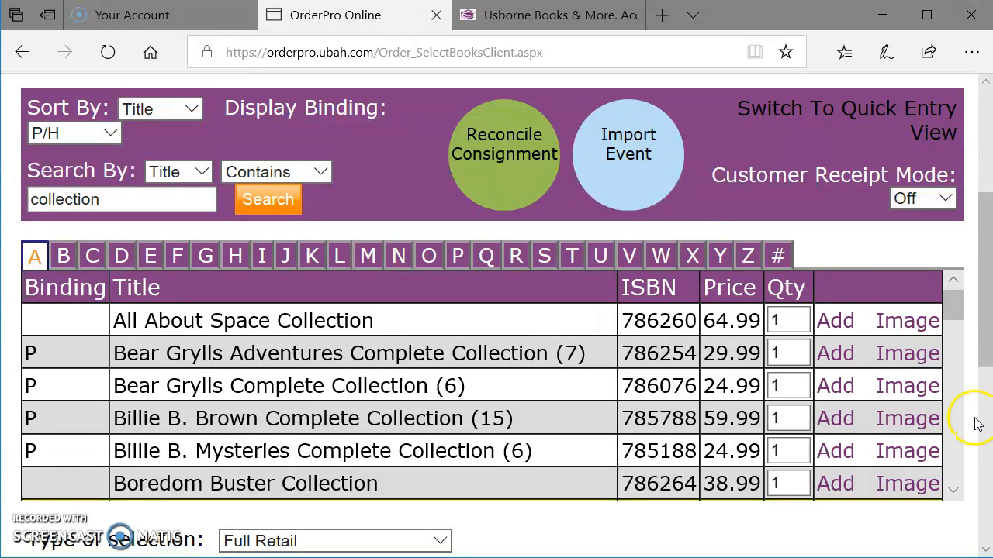
pyautogui.scroll(-6, 976, 423)
pyautogui.scroll(1, 897, 343)
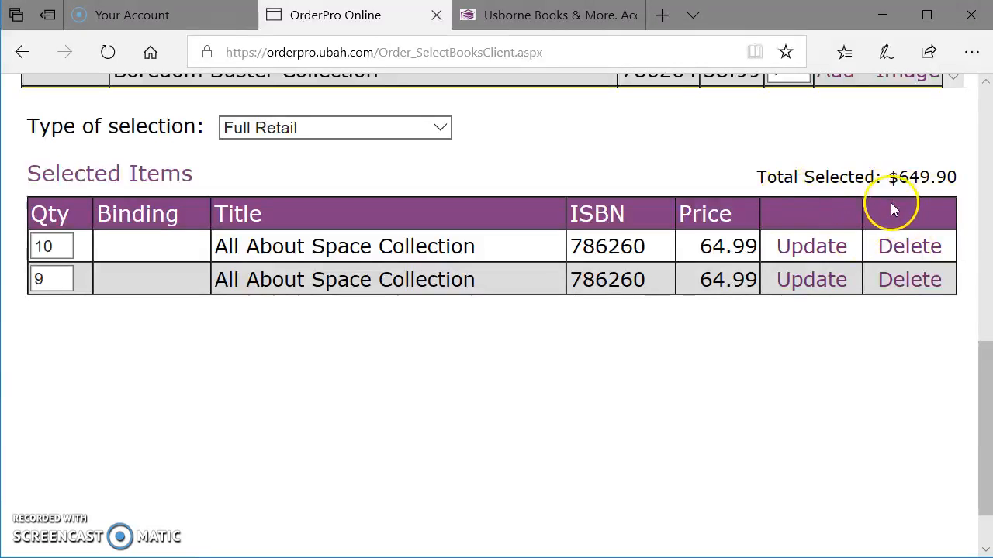
pyautogui.scroll(3, 374, 310)
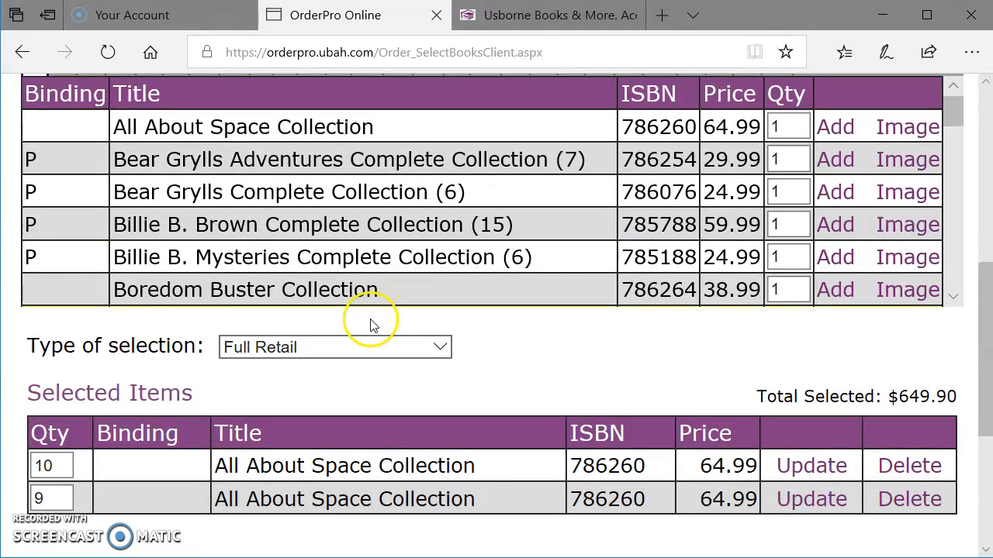
# Step: Switch the type of selection to Free Books and examine the remaining free books amount
pyautogui.click(350, 347)
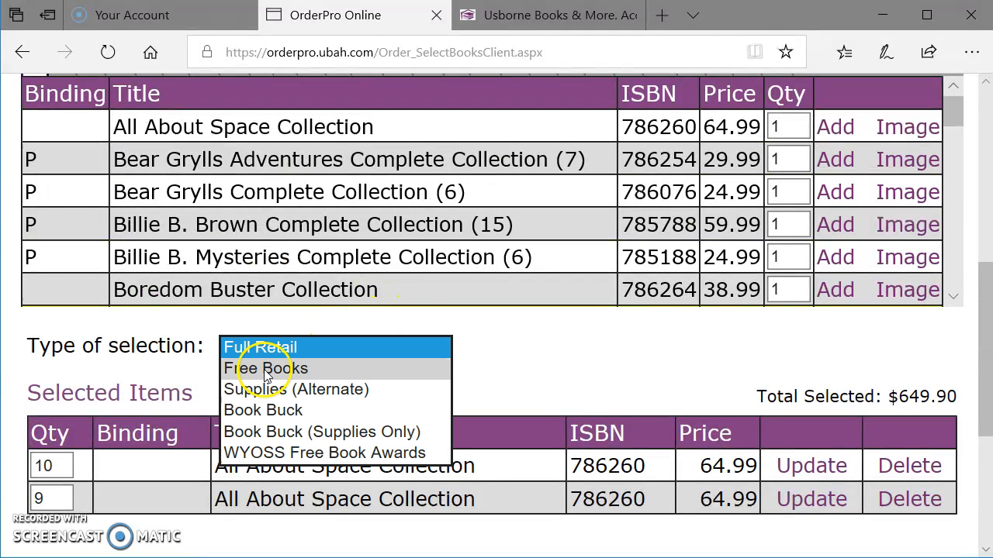
pyautogui.click(264, 369)
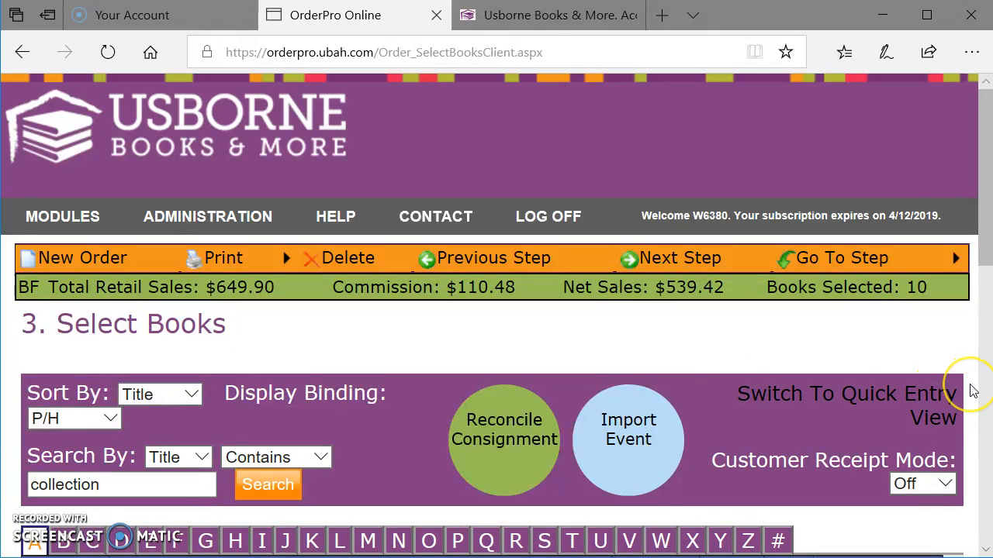
pyautogui.scroll(-3, 973, 391)
pyautogui.scroll(-5, 973, 392)
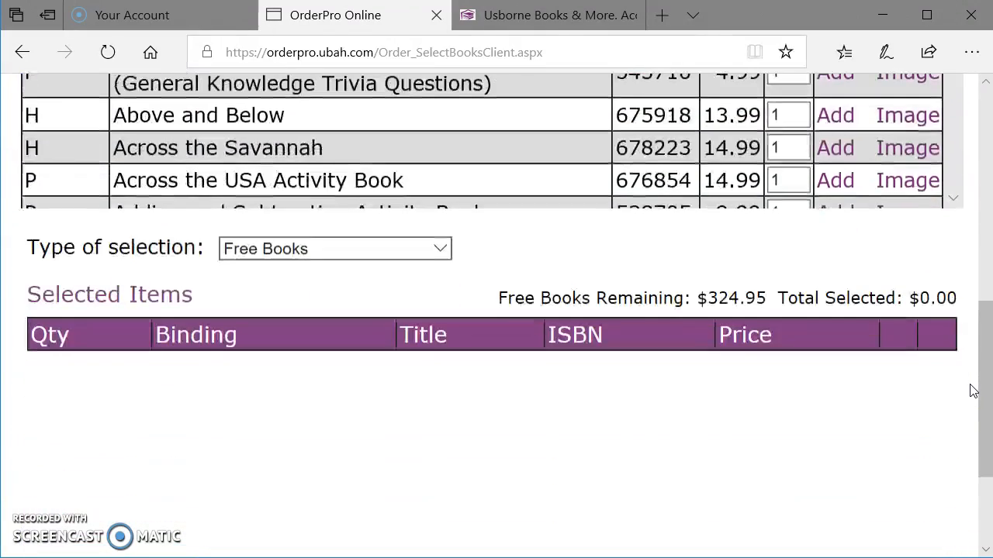
pyautogui.moveTo(766, 297); pyautogui.dragTo(707, 298)
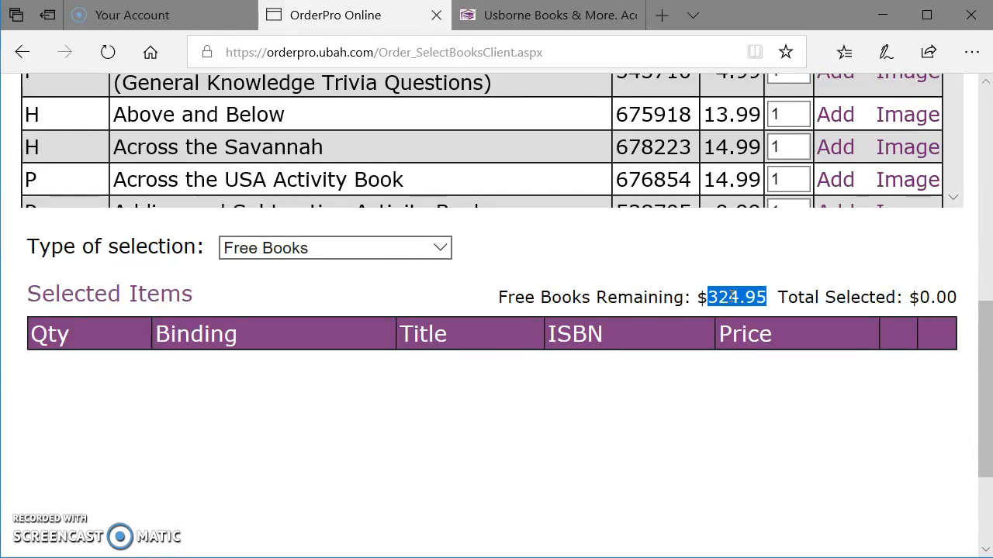
# Step: Set the type of selection back to Full Retail and review the total of the selected items
pyautogui.click(287, 247)
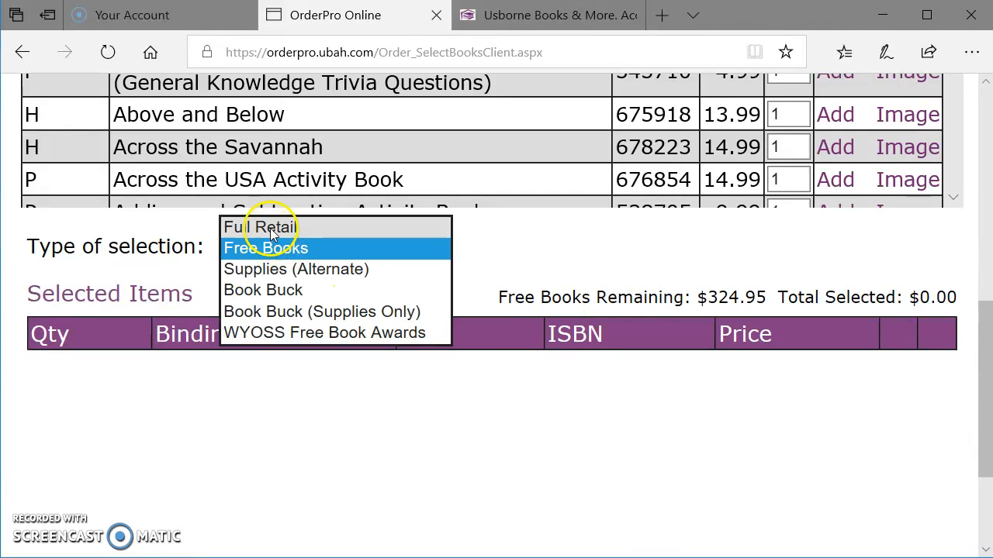
pyautogui.click(270, 228)
pyautogui.scroll(-4, 973, 425)
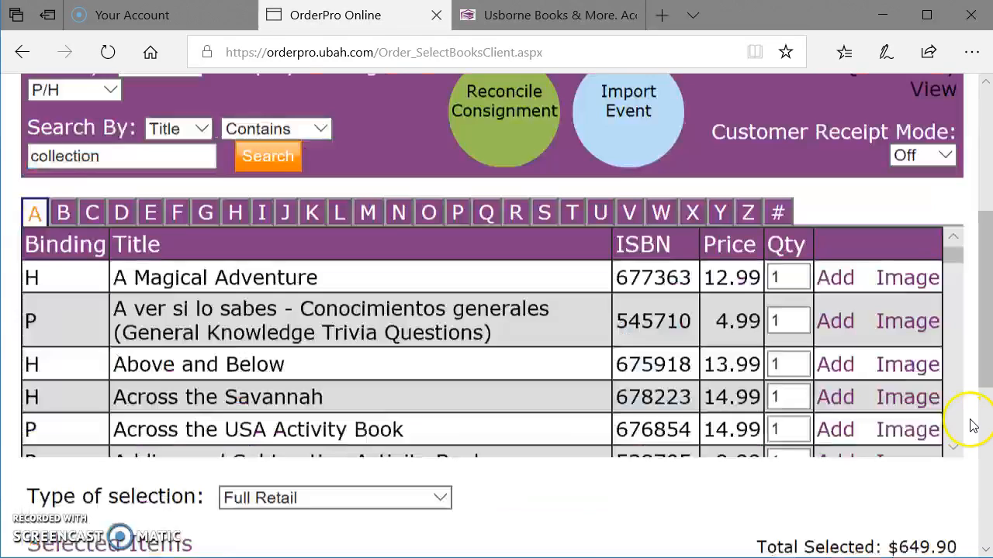
pyautogui.scroll(-1, 973, 426)
pyautogui.scroll(-1, 908, 398)
pyautogui.moveTo(897, 516); pyautogui.dragTo(973, 515)
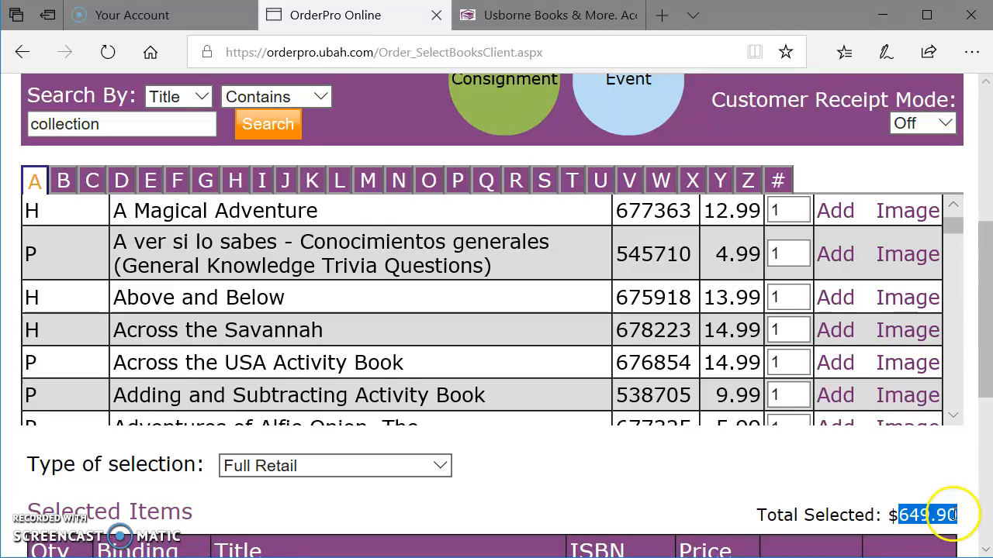
pyautogui.click(902, 495)
pyautogui.scroll(1, 616, 384)
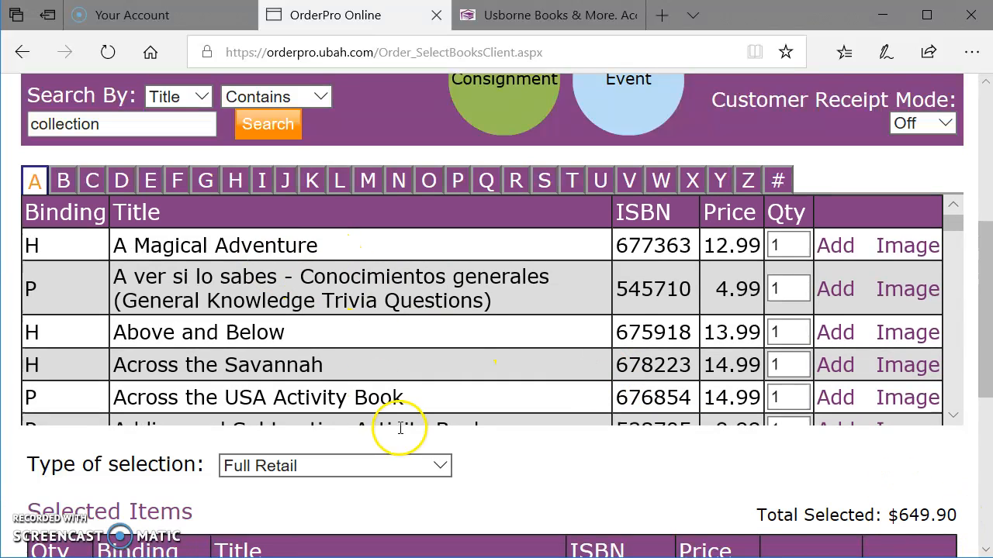
pyautogui.scroll(-1, 731, 527)
pyautogui.scroll(3, 676, 425)
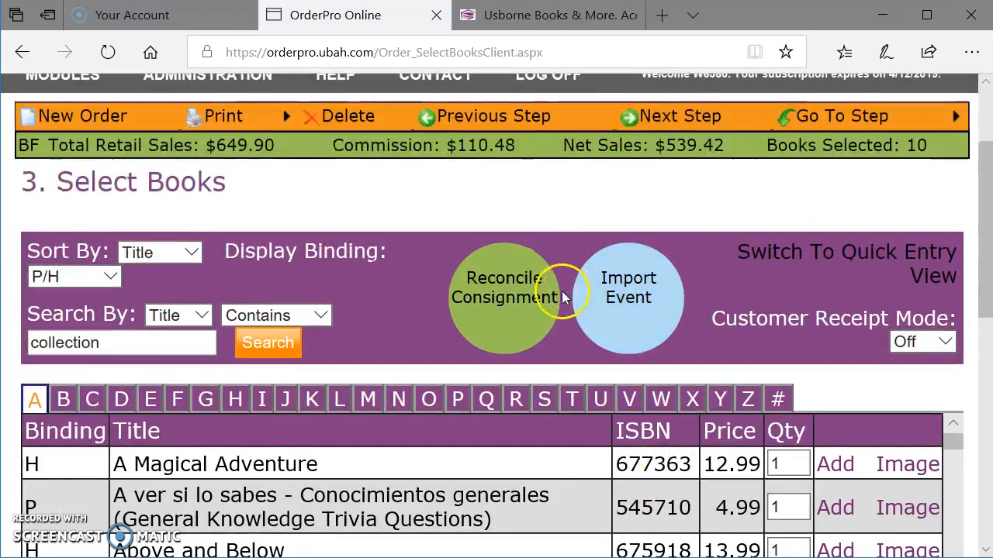
# Step: Advance the order to the Order Summary and examine the tax due calculation under Figure Tax
pyautogui.click(643, 116)
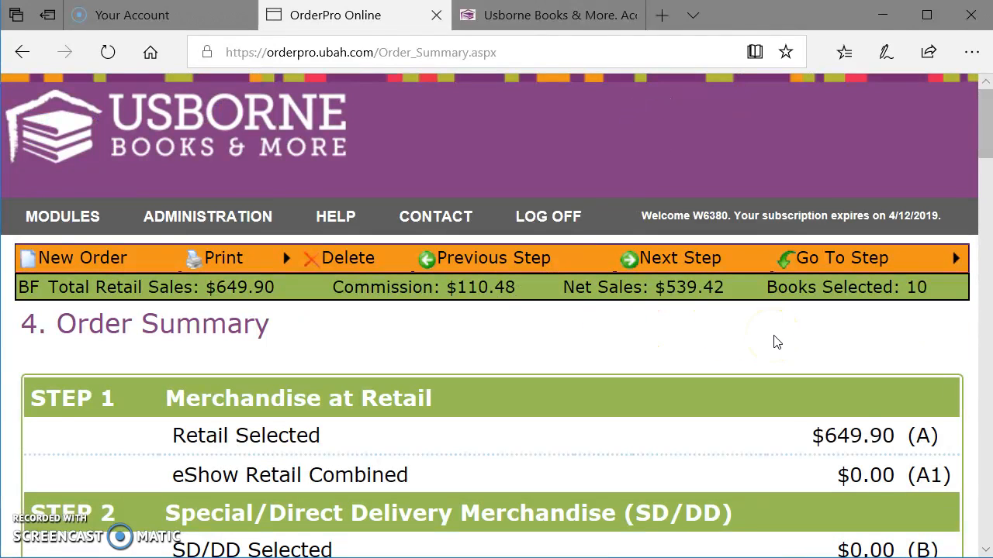
pyautogui.scroll(-20, 776, 343)
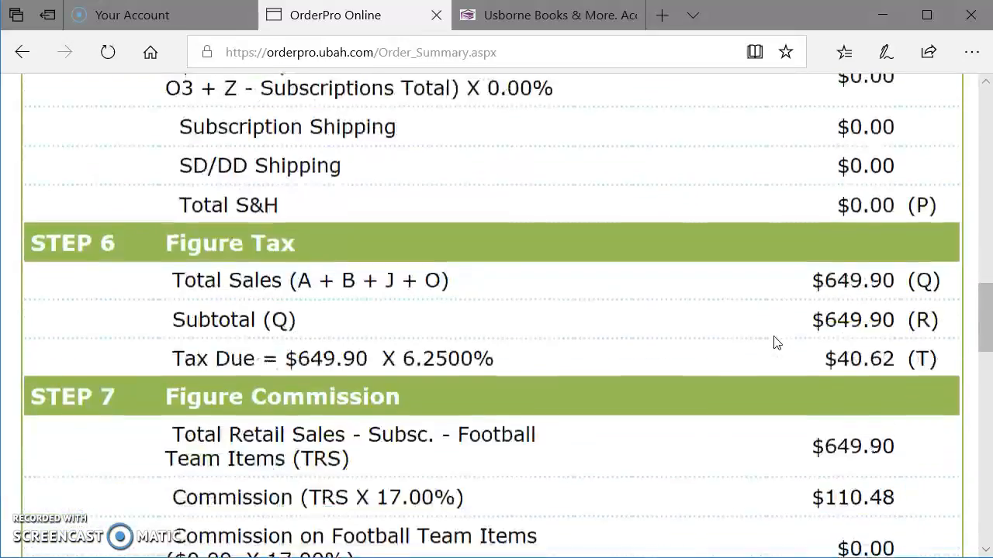
pyautogui.scroll(-7, 777, 343)
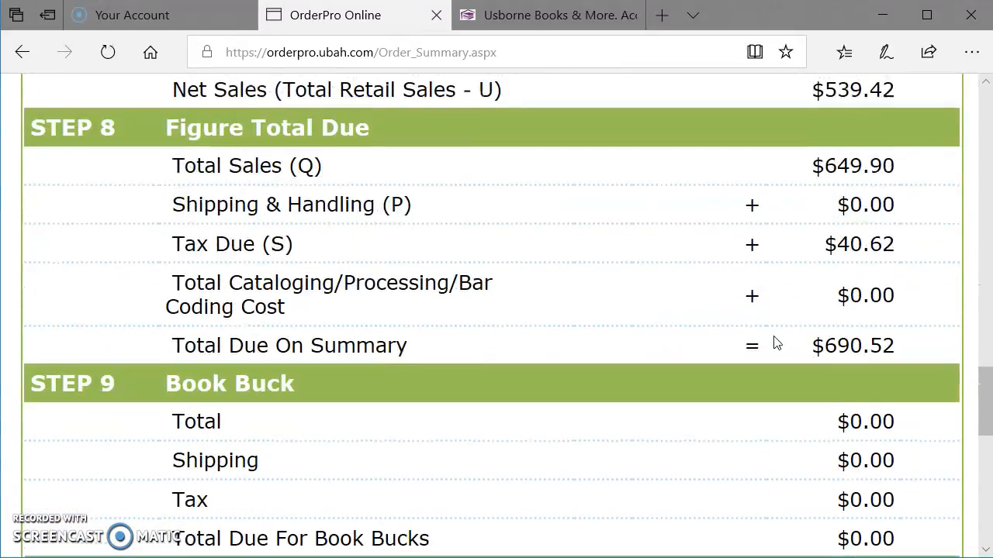
pyautogui.scroll(-5, 777, 343)
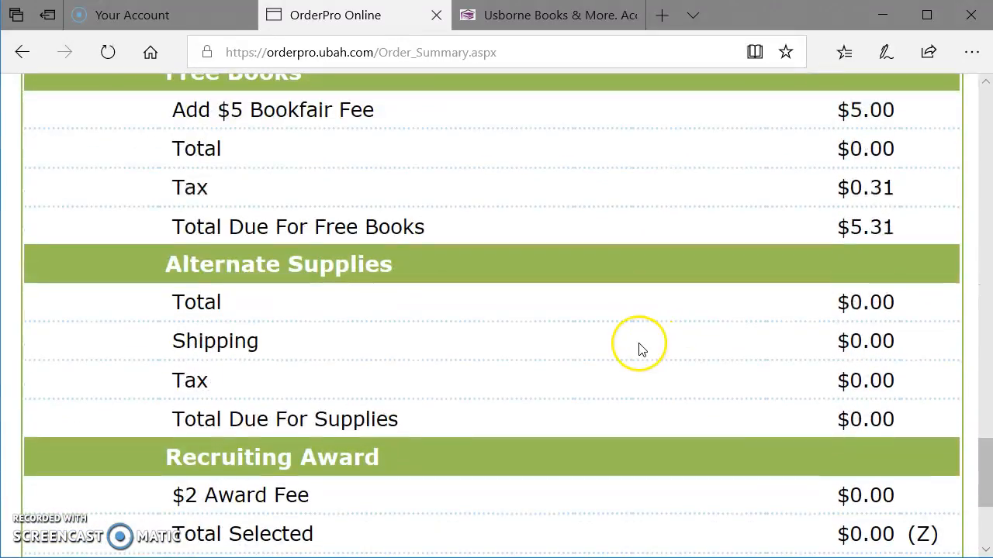
pyautogui.scroll(-4, 640, 349)
pyautogui.scroll(12, 640, 349)
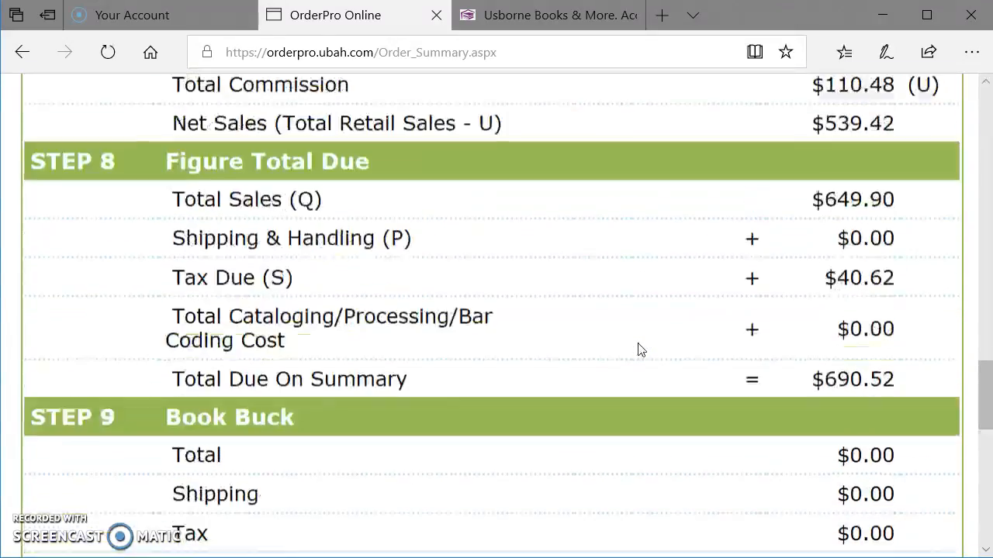
pyautogui.scroll(6, 640, 349)
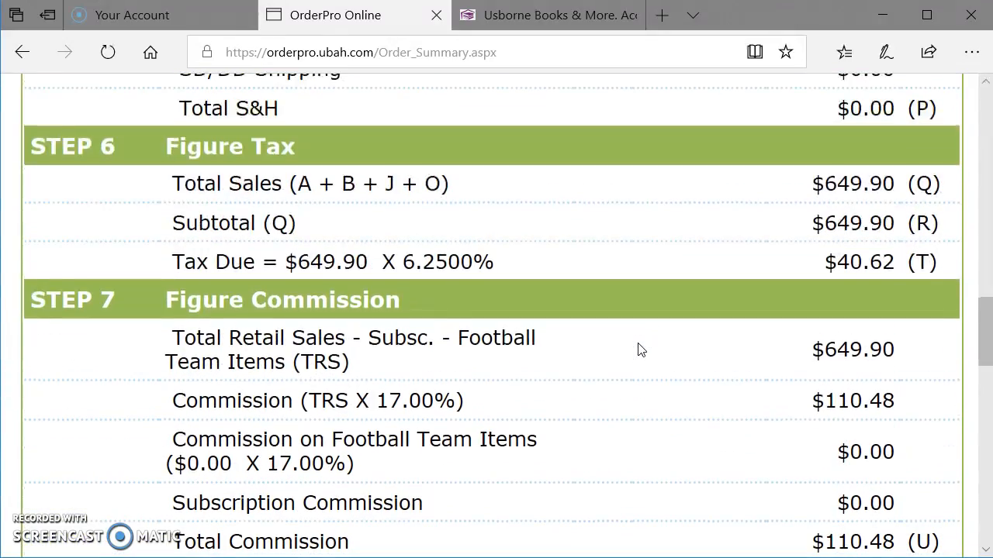
pyautogui.click(344, 260)
pyautogui.moveTo(838, 264); pyautogui.dragTo(892, 264)
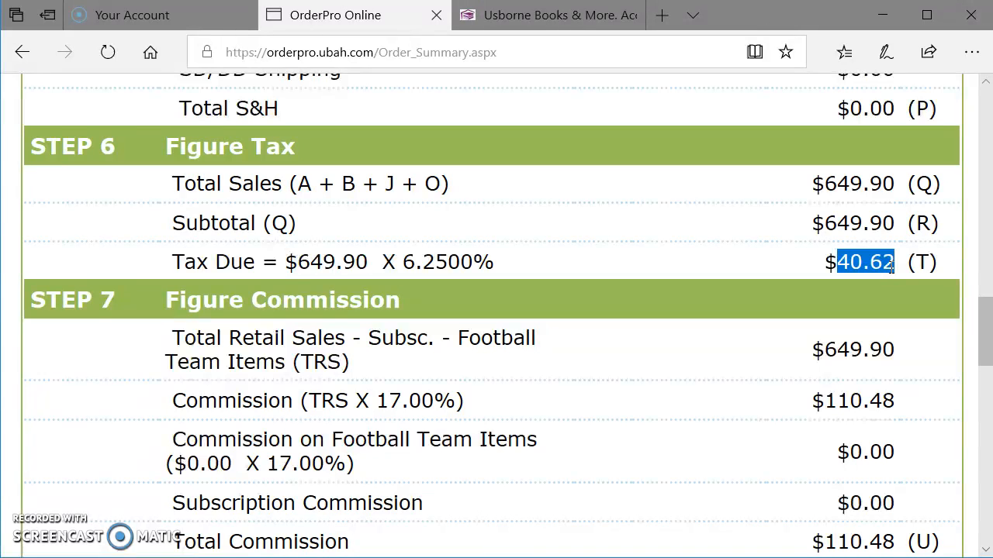
# Step: Review the commission, total due, $5 Bookfair Fee and overall total in the Order Summary
pyautogui.scroll(-8, 892, 264)
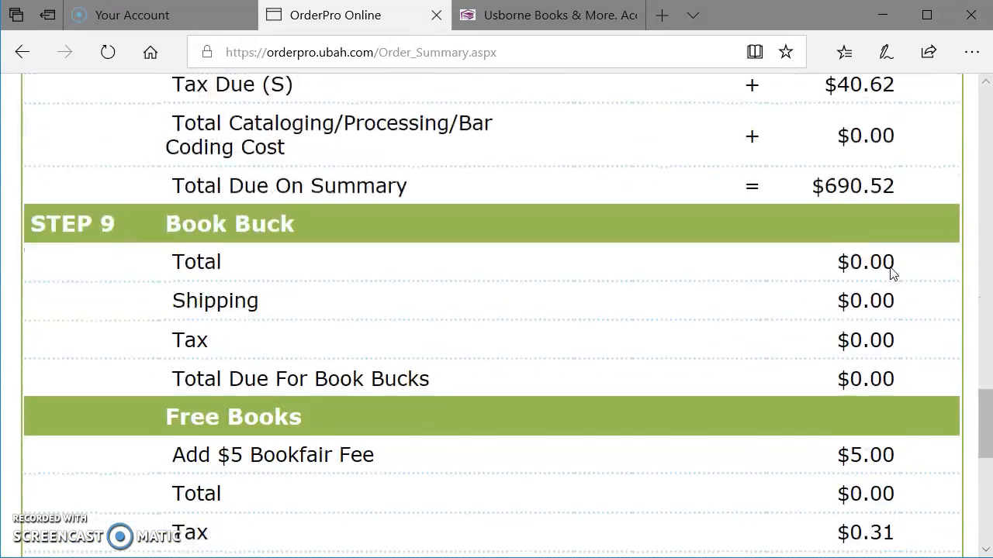
pyautogui.scroll(-3, 892, 271)
pyautogui.moveTo(838, 238)
pyautogui.mouseDown()
pyautogui.moveTo(881, 237)
pyautogui.moveTo(833, 235)
pyautogui.mouseUp()
pyautogui.click(712, 262)
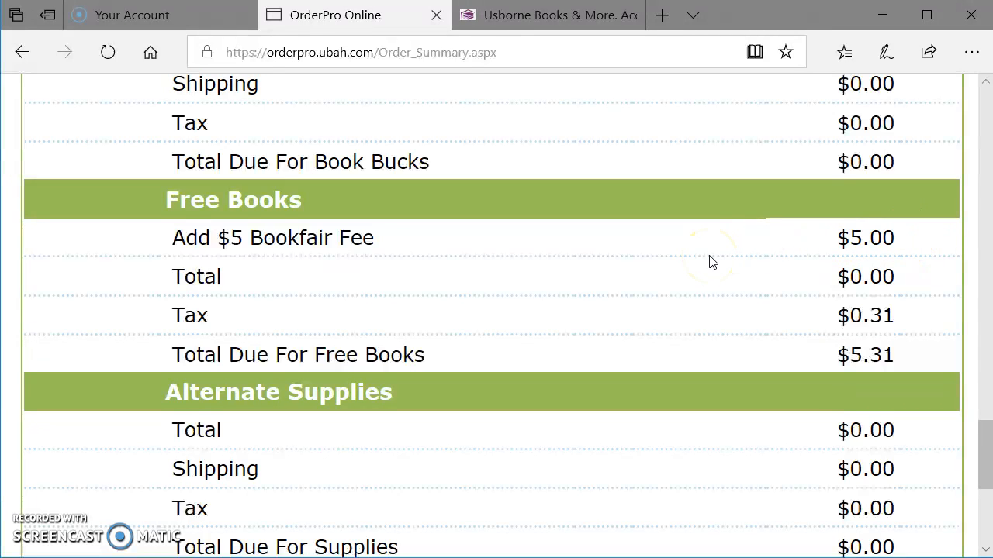
pyautogui.scroll(-5, 709, 261)
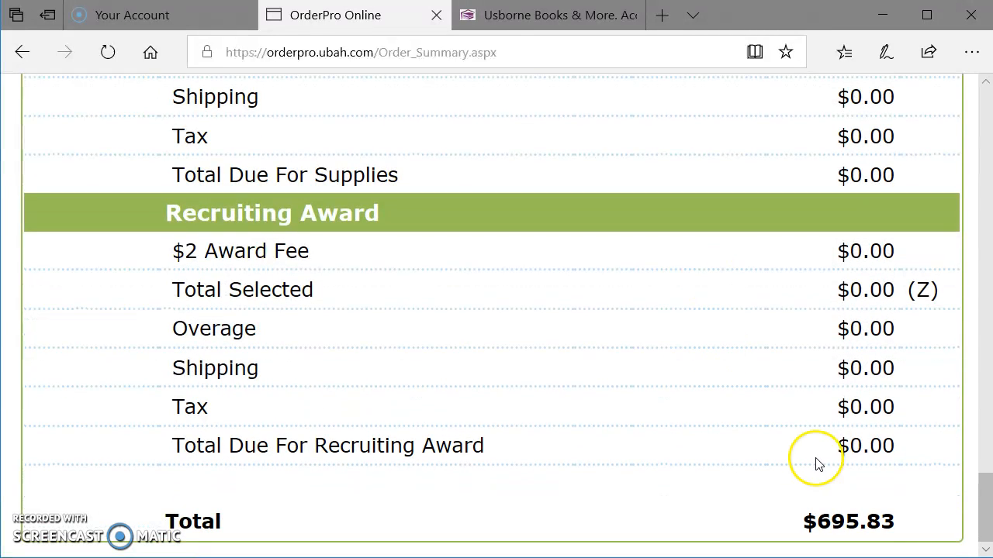
pyautogui.moveTo(900, 521); pyautogui.dragTo(817, 521)
pyautogui.scroll(5, 718, 343)
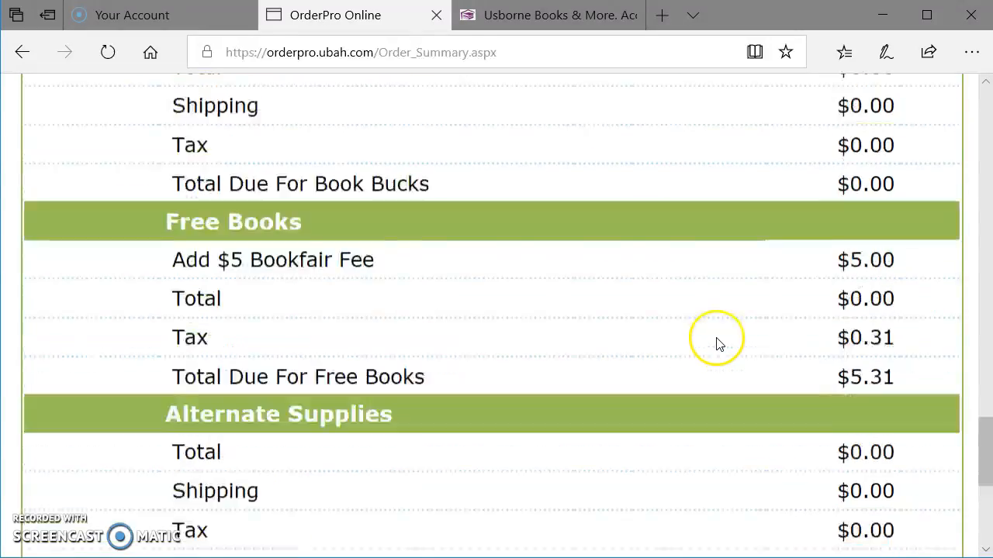
pyautogui.scroll(20, 716, 341)
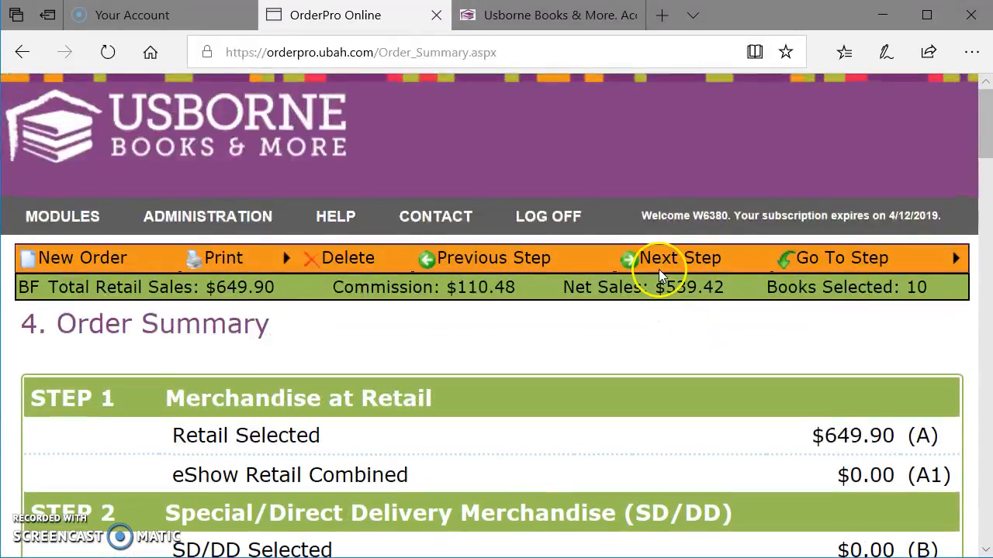
# Step: Continue to the Payment Summary and look over the amounts due and the consultant payment fields
pyautogui.click(659, 264)
pyautogui.scroll(-3, 915, 359)
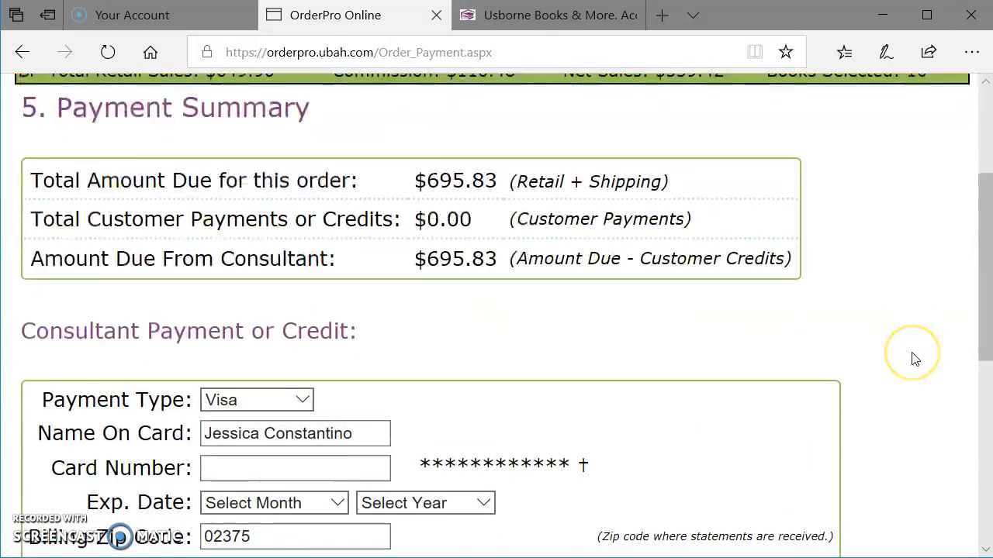
pyautogui.scroll(-2, 915, 359)
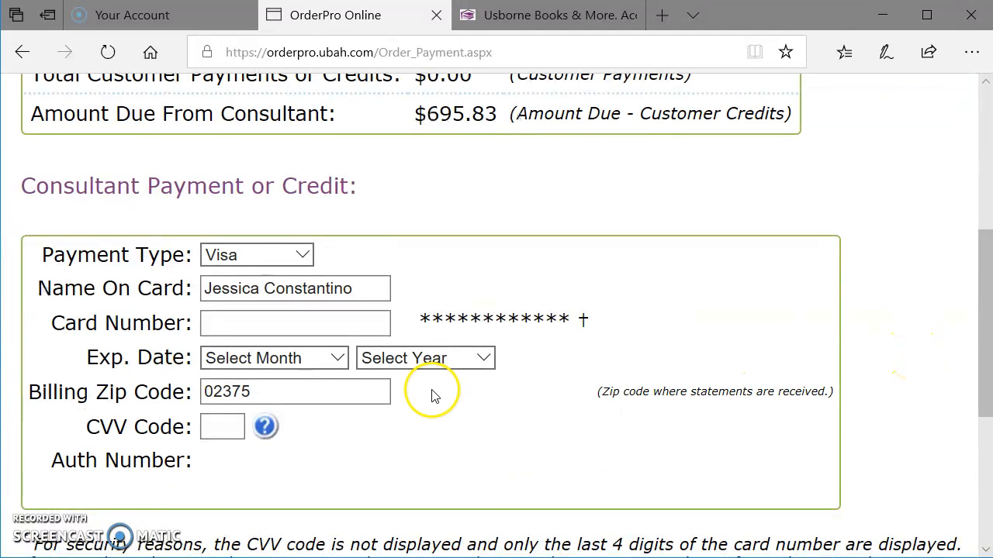
pyautogui.scroll(2, 530, 275)
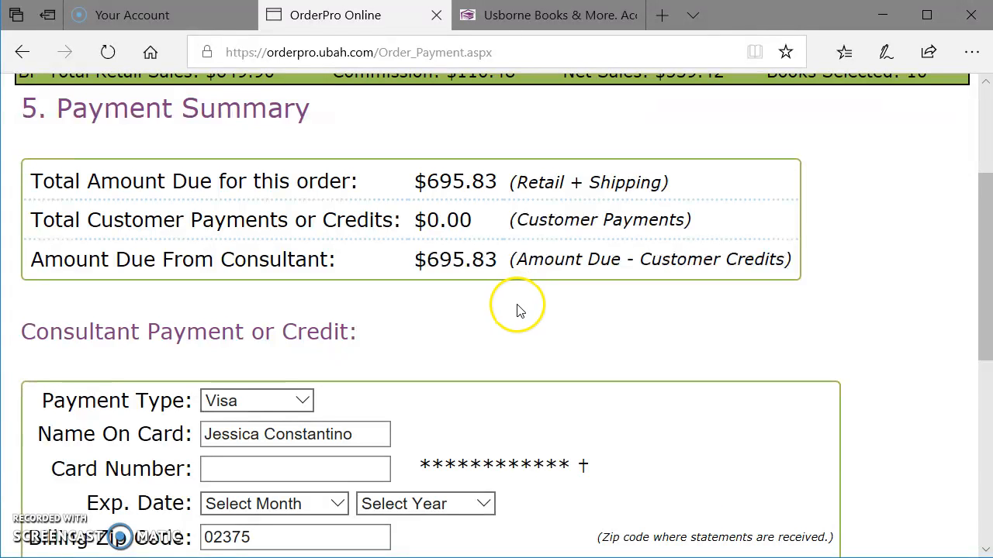
pyautogui.scroll(-1, 516, 308)
pyautogui.click(267, 372)
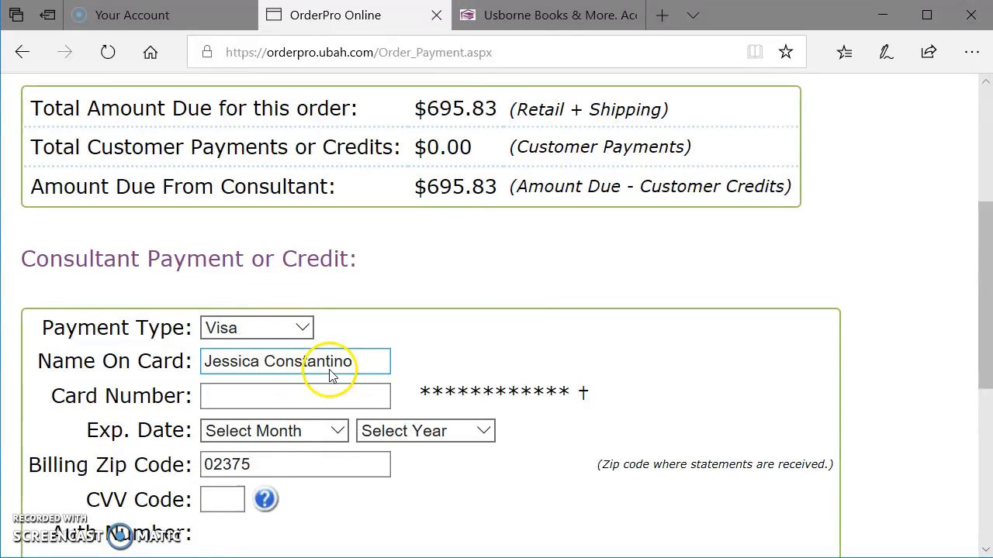
pyautogui.scroll(-5, 546, 301)
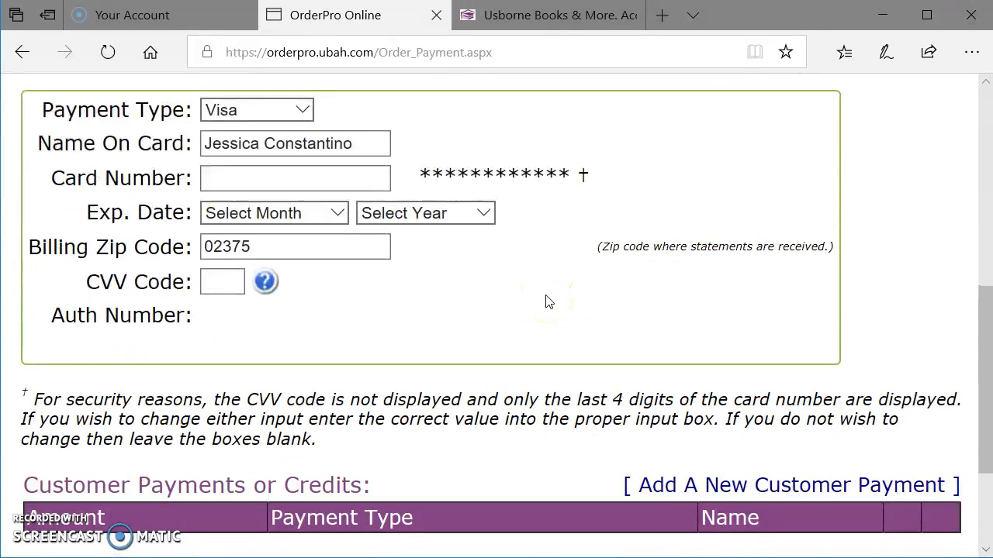
# Step: Open a new customer payment form, look over its fields and close it without adding a payment
pyautogui.click(654, 319)
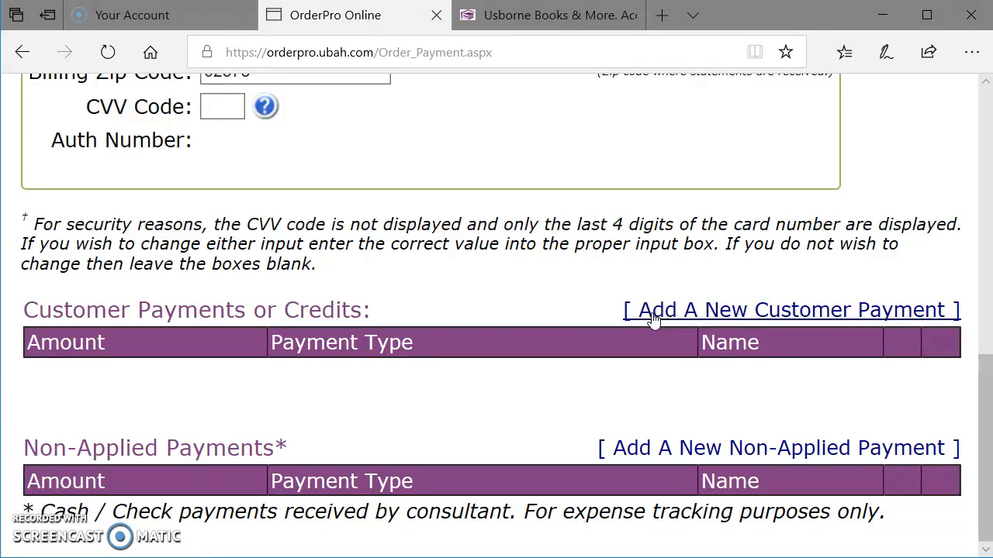
pyautogui.click(651, 318)
pyautogui.scroll(-3, 652, 294)
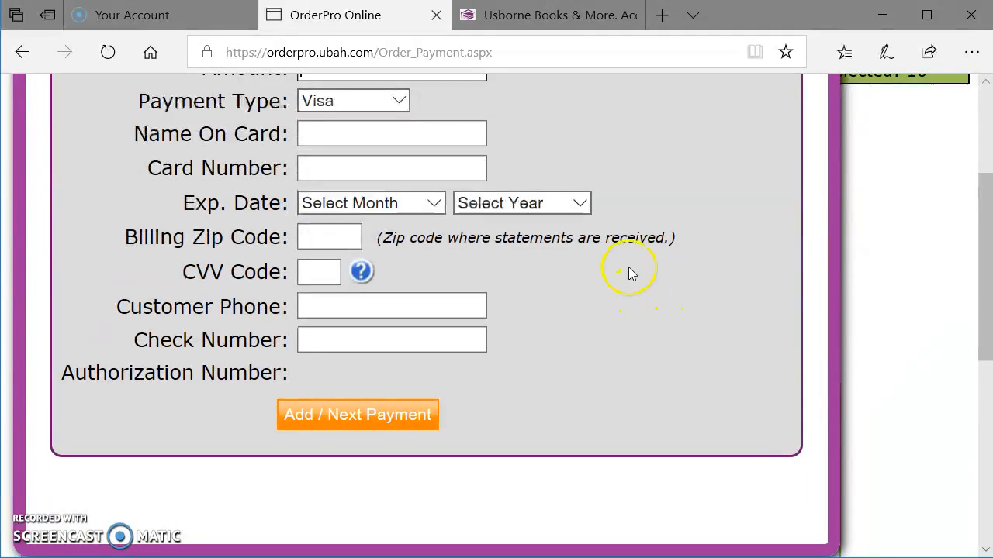
pyautogui.scroll(3, 543, 217)
pyautogui.scroll(1, 591, 376)
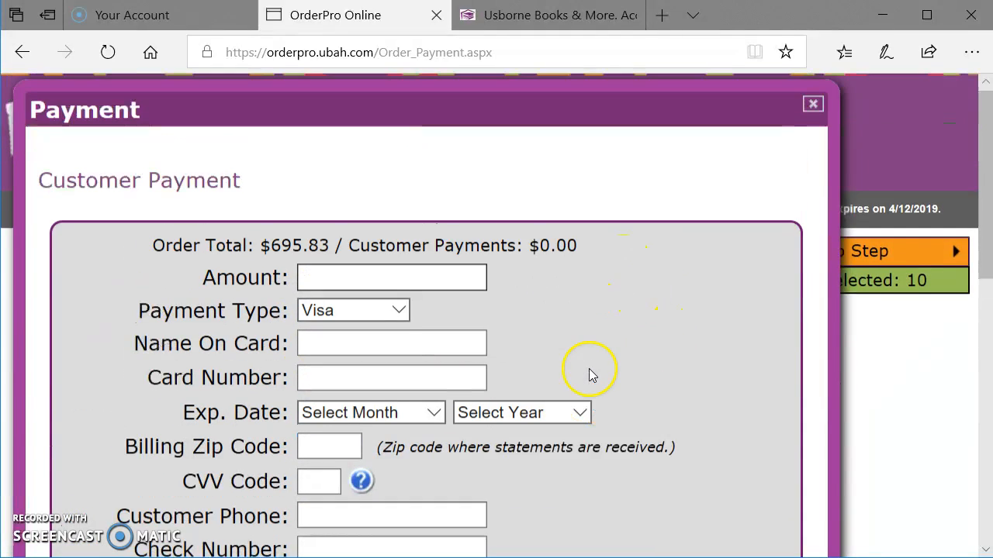
pyautogui.click(812, 104)
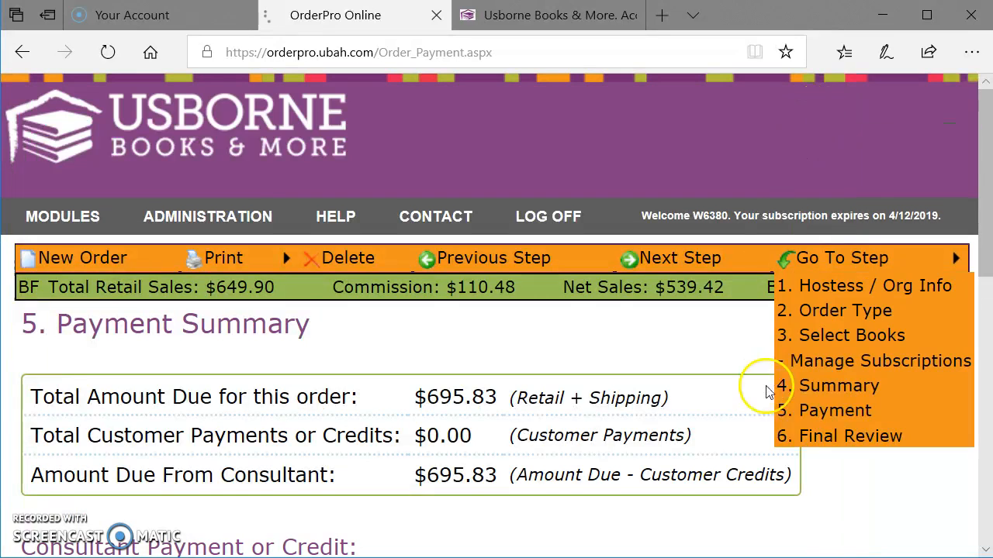
# Step: Check the customer payments total and the amount due from the consultant, and look over the consultant's card fields
pyautogui.scroll(-1, 697, 435)
pyautogui.moveTo(492, 397); pyautogui.dragTo(431, 399)
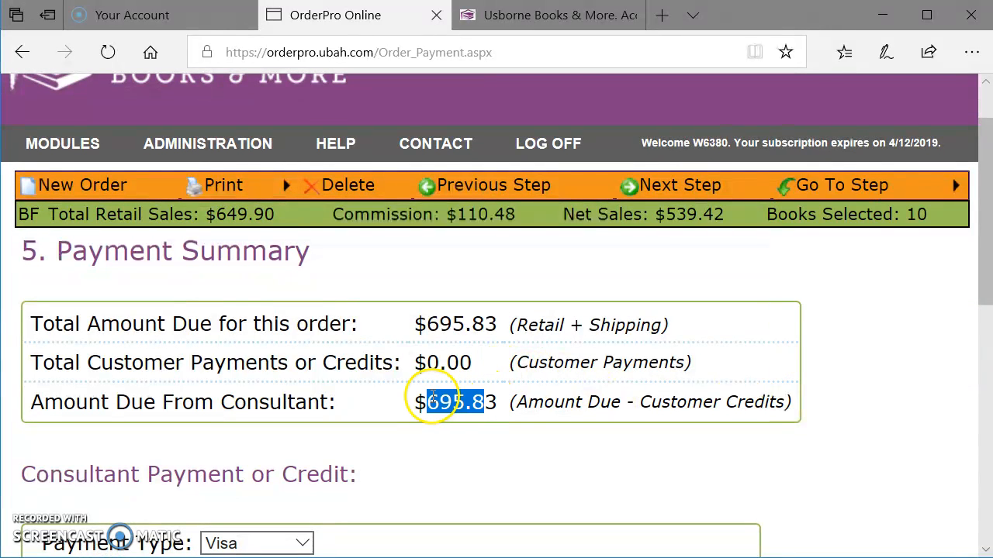
pyautogui.moveTo(476, 363); pyautogui.dragTo(428, 361)
pyautogui.click(477, 360)
pyautogui.click(450, 363)
pyautogui.moveTo(500, 403); pyautogui.dragTo(427, 399)
pyautogui.click(452, 449)
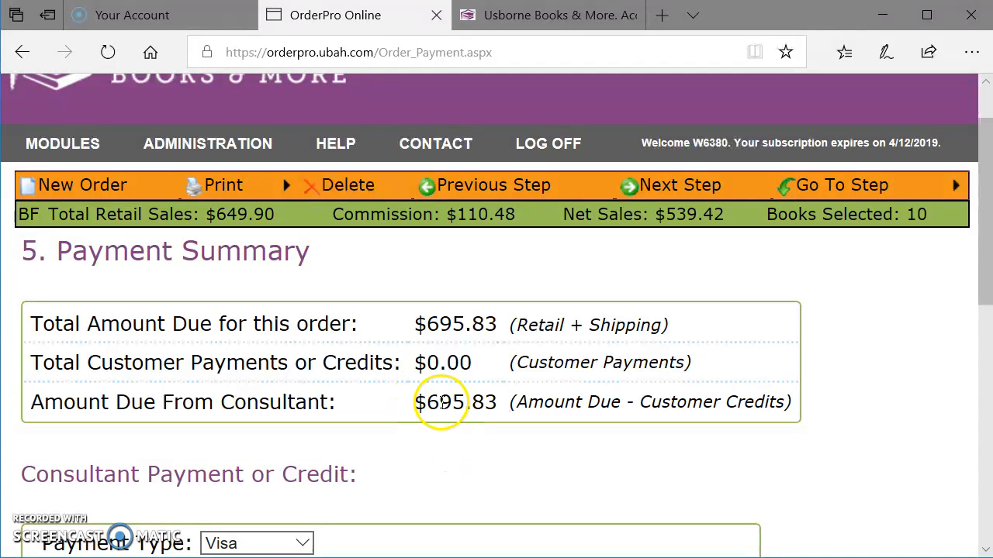
pyautogui.scroll(-3, 417, 437)
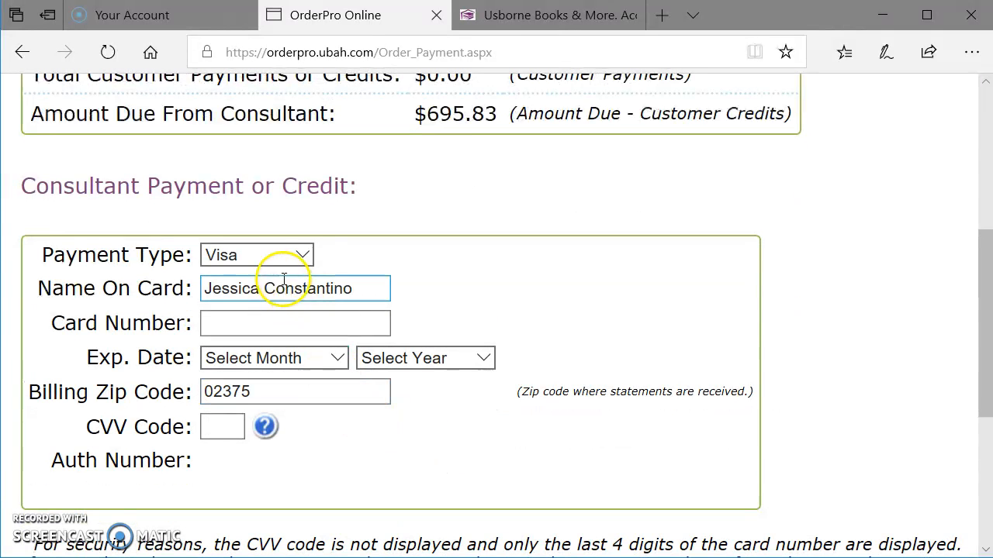
pyautogui.click(241, 325)
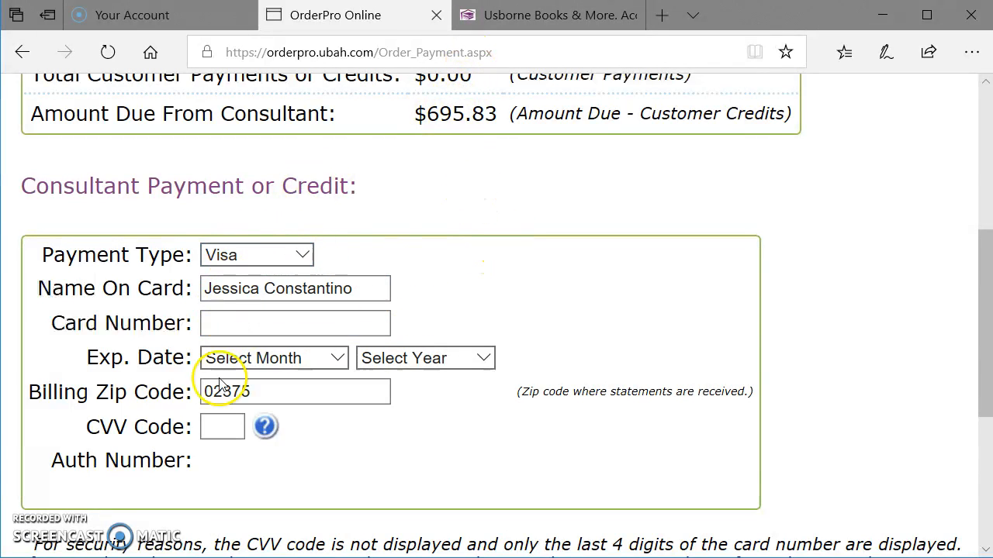
# Step: Continue to the Final Review and decline adding the UBAM Branded Box to the order
pyautogui.scroll(4, 853, 312)
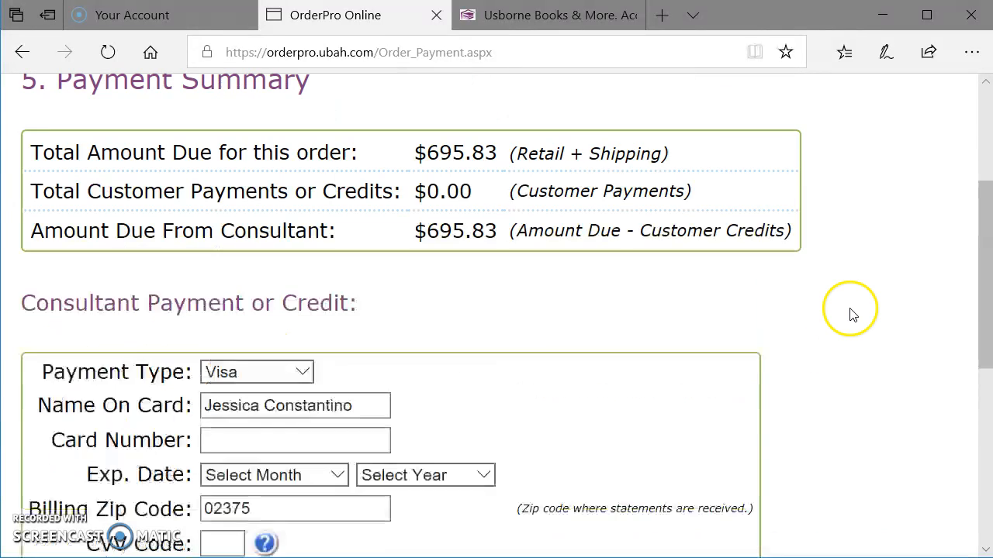
pyautogui.click(685, 189)
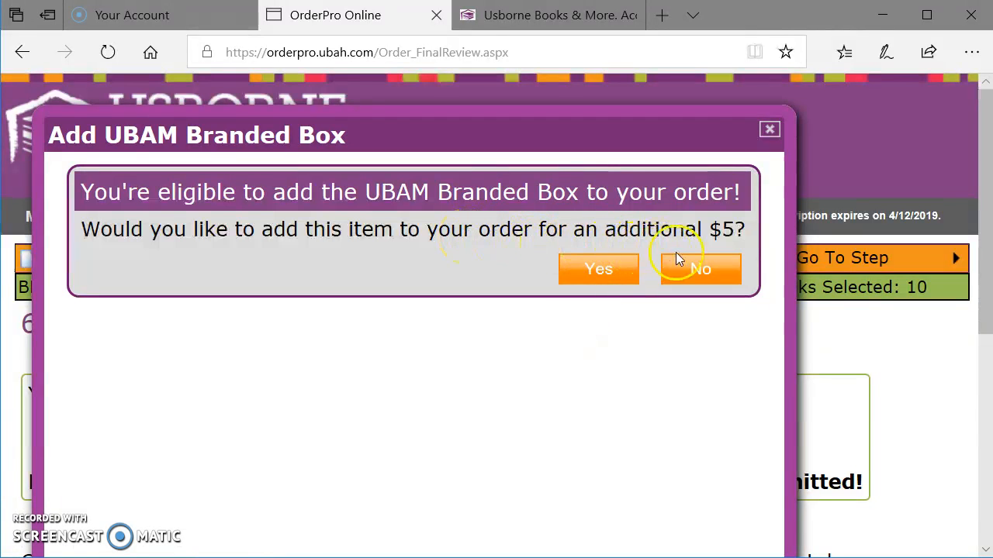
pyautogui.click(700, 271)
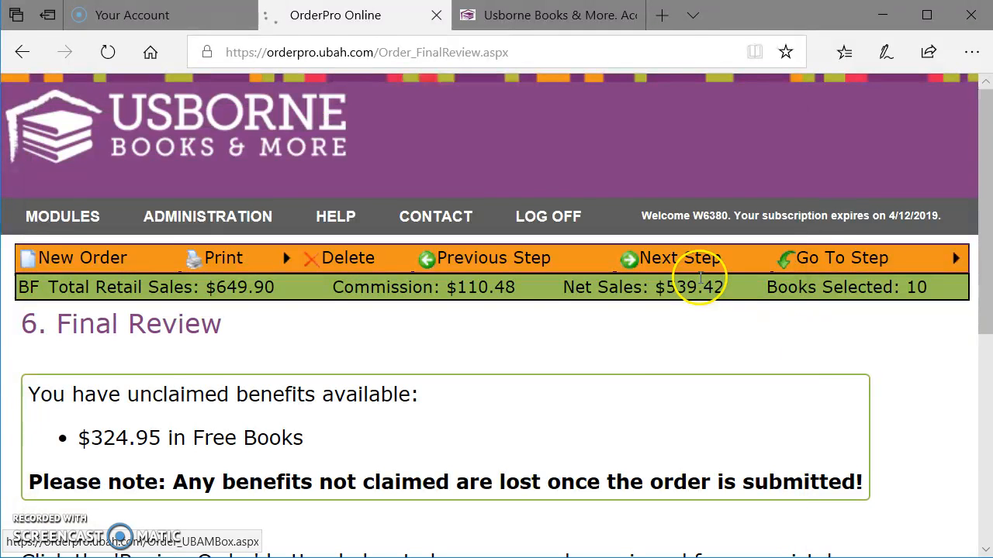
# Step: Examine the unclaimed benefits notice and the order review option on the Final Review page
pyautogui.scroll(-3, 672, 383)
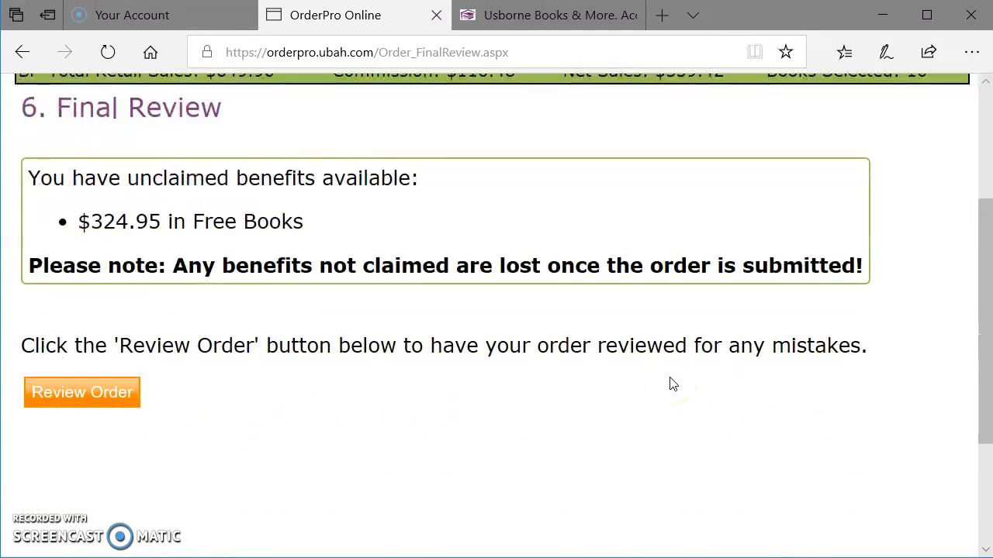
pyautogui.scroll(3, 573, 372)
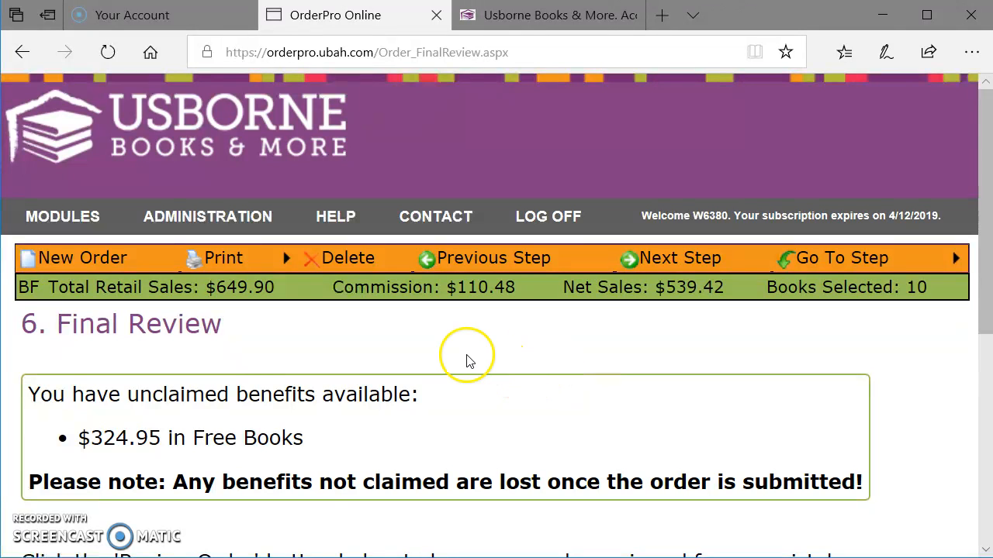
pyautogui.scroll(-4, 465, 359)
pyautogui.scroll(-2, 459, 360)
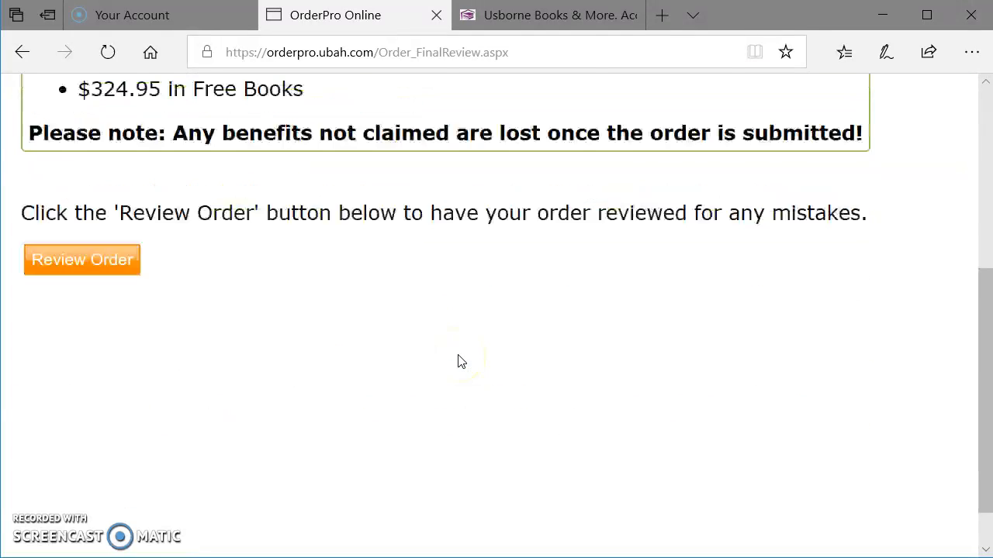
pyautogui.scroll(4, 458, 359)
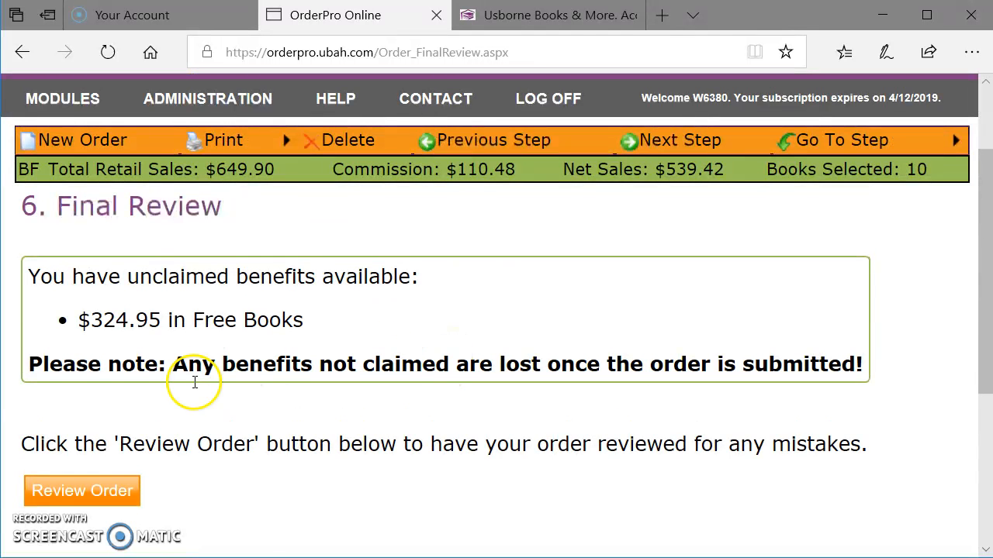